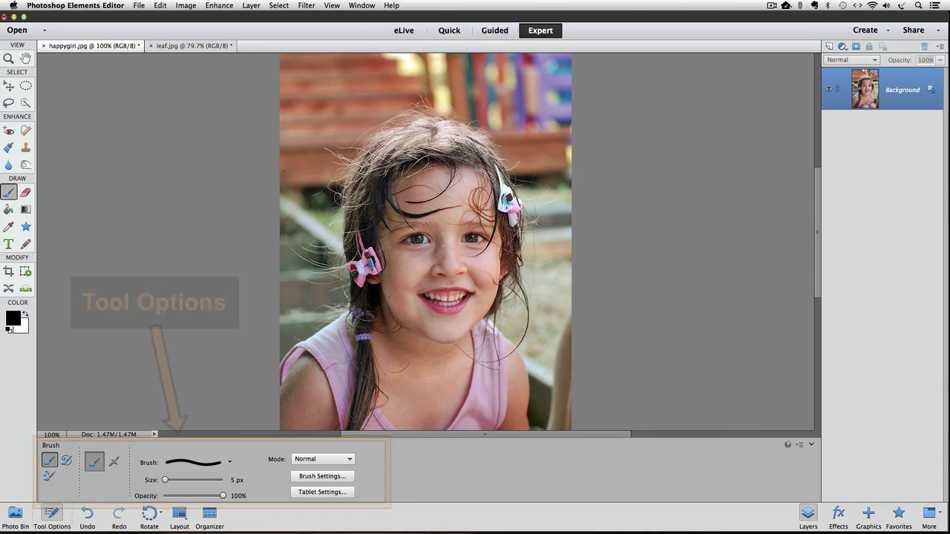
Step: Pick the Move tool, then the Elliptical Marquee tool so its options appear
left_click(9, 86)
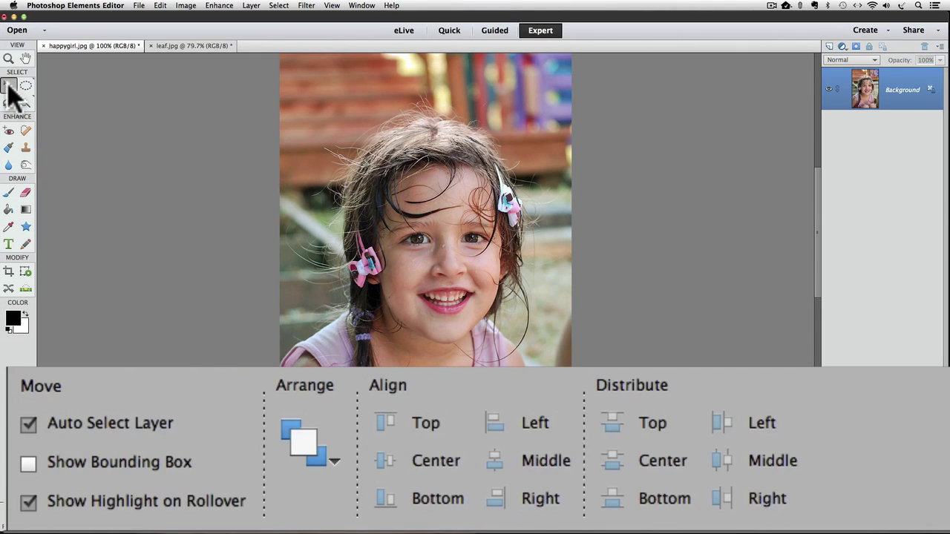
left_click(24, 85)
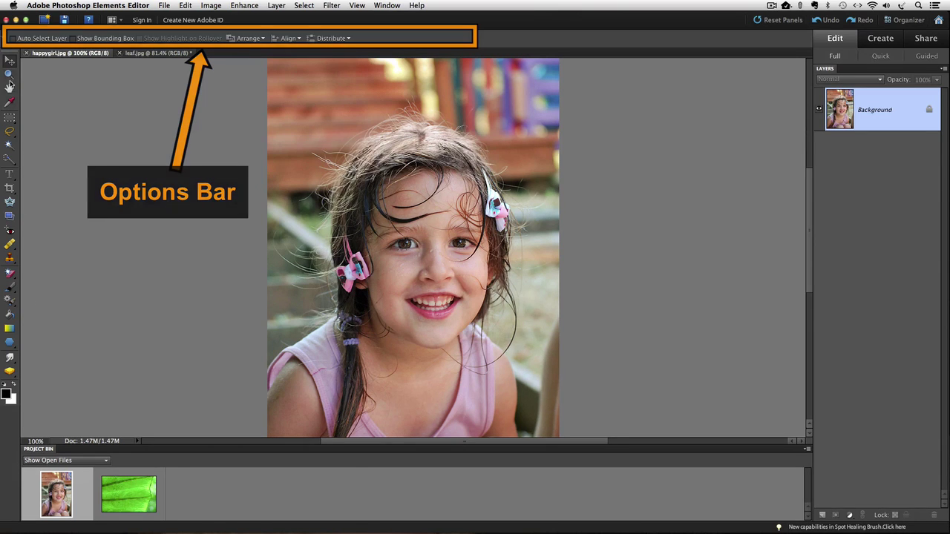
Step: Cycle through Zoom (Z) and Hand (H) to the Rectangular Marquee (M), showing Feather 0 px and Normal mode
key("z")
key("h")
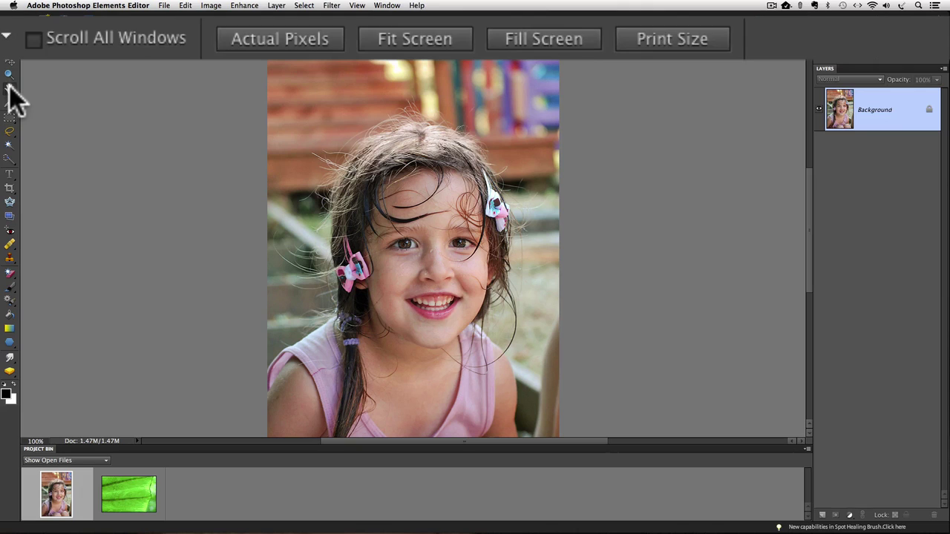
key("m")
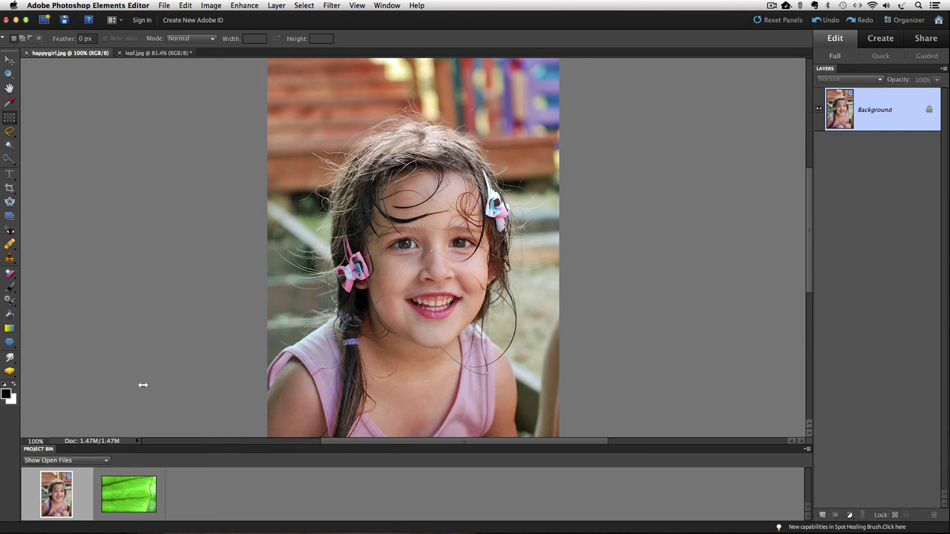
left_click(51, 448)
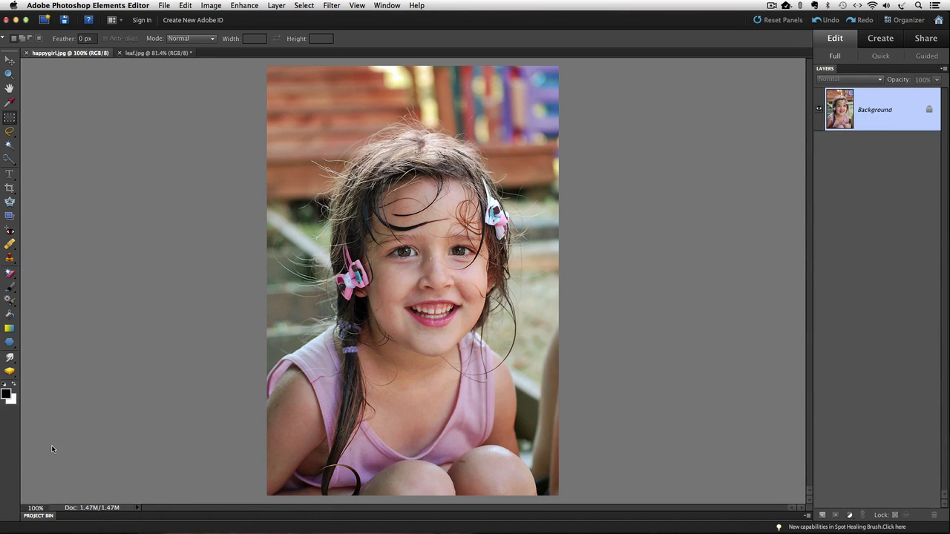
left_click(46, 515)
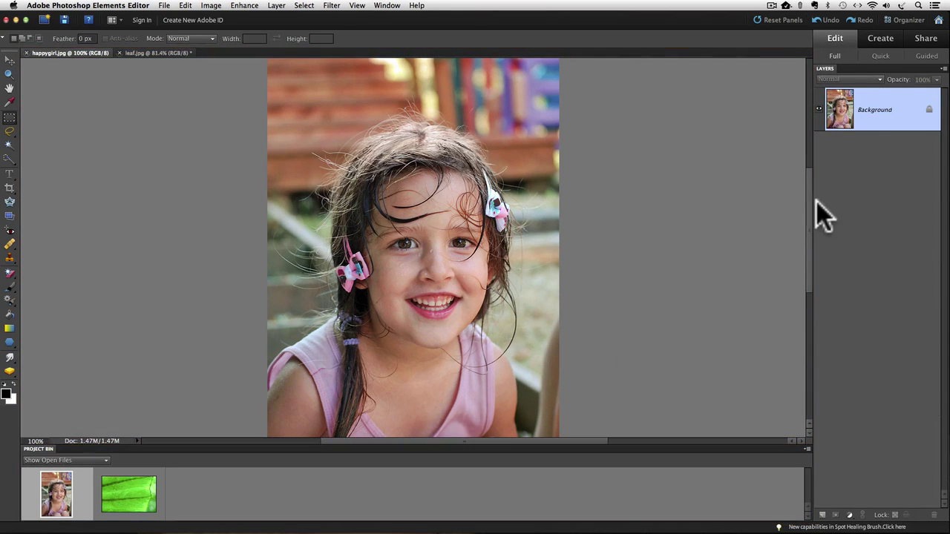
mouse_move(805, 212)
left_mouse_down()
mouse_move(808, 174)
mouse_move(808, 217)
left_mouse_up()
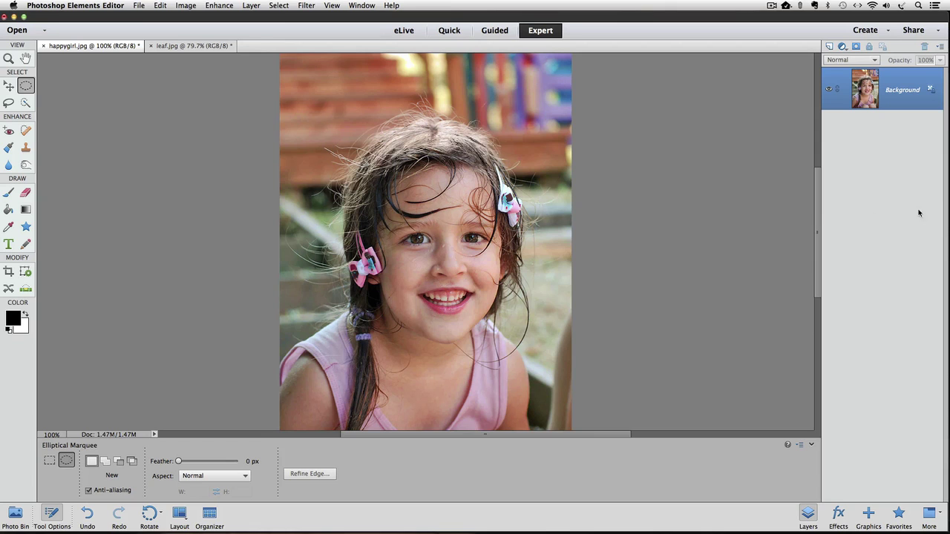
left_click_drag(818, 164, 820, 187)
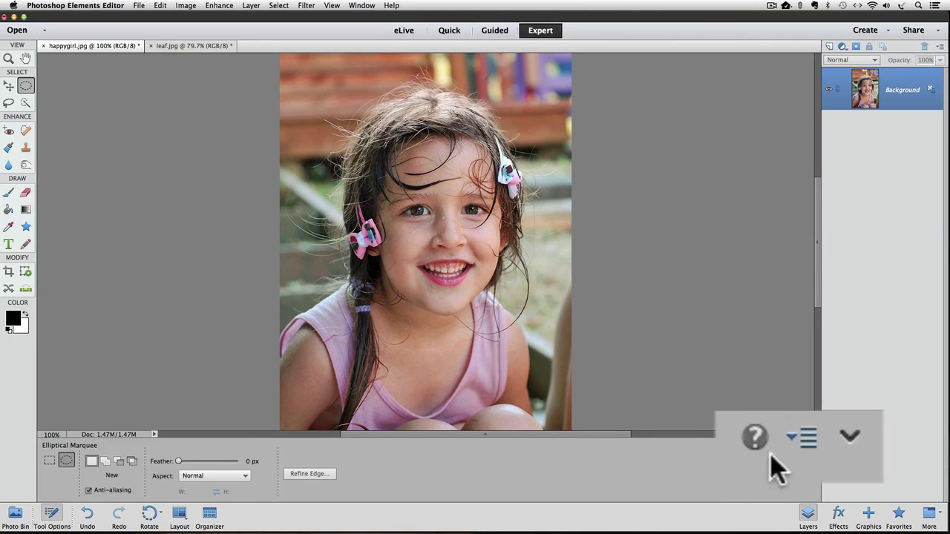
Step: Collapse the Tool Options panel with its chevron
left_click(823, 441)
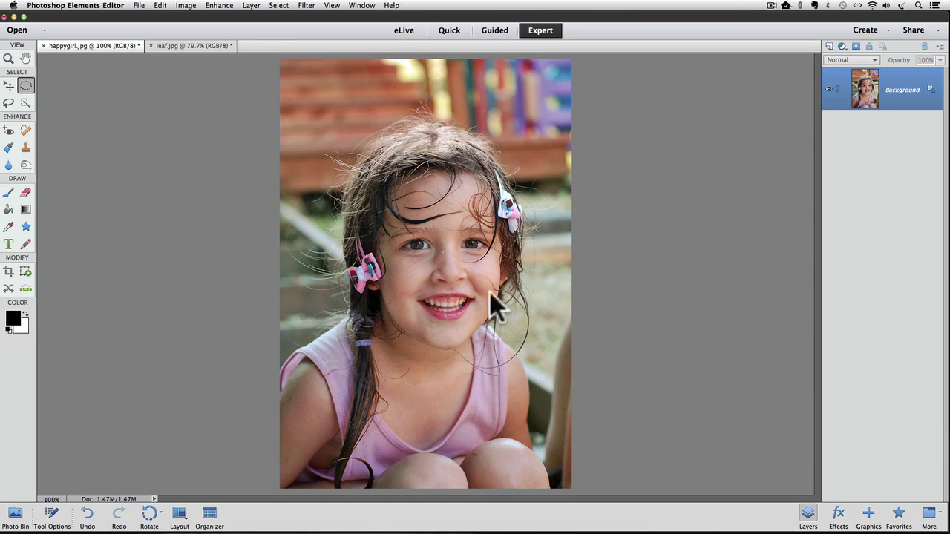
Step: Select the Move tool so Tool Options reopens with Auto Select Layer on
left_click(8, 86)
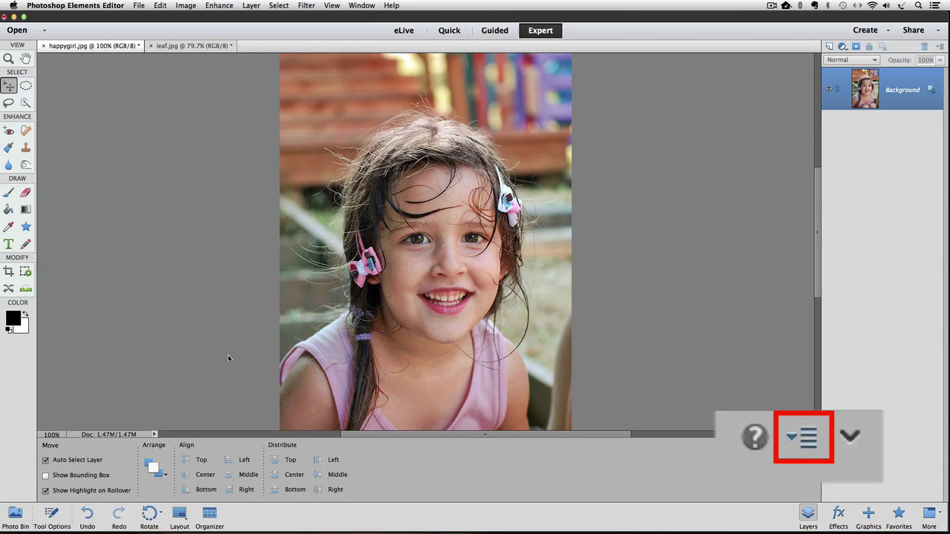
Step: Uncheck Auto Show Tool Options in the panel menu and collapse the panel
left_click(800, 445)
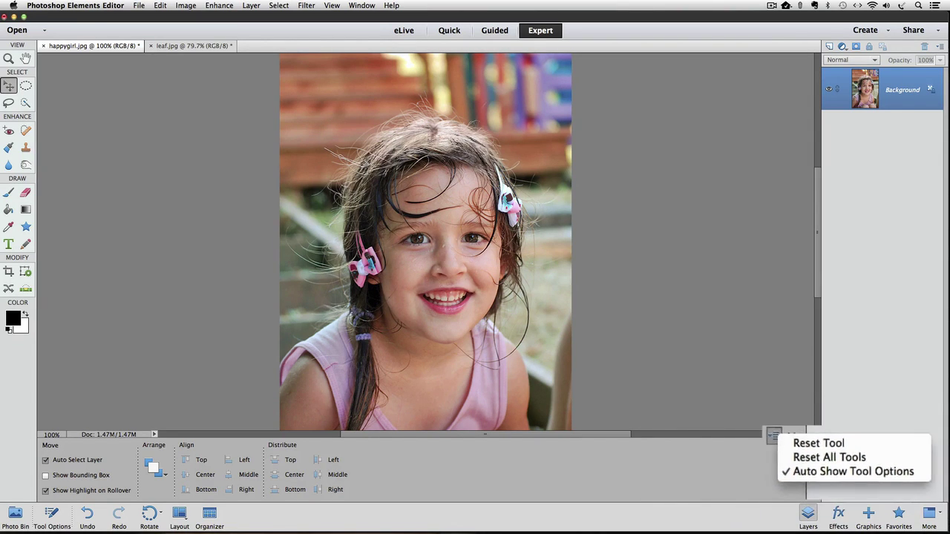
left_click(811, 466)
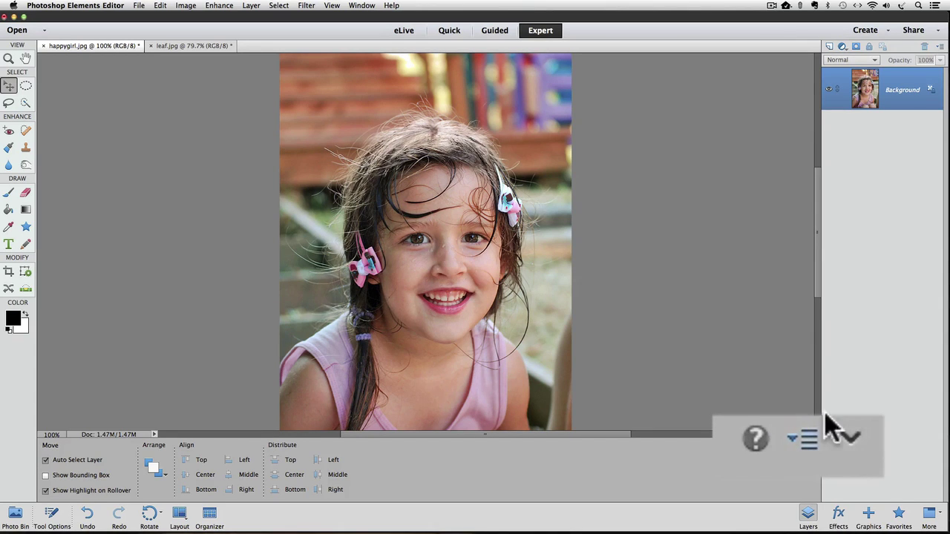
left_click(816, 445)
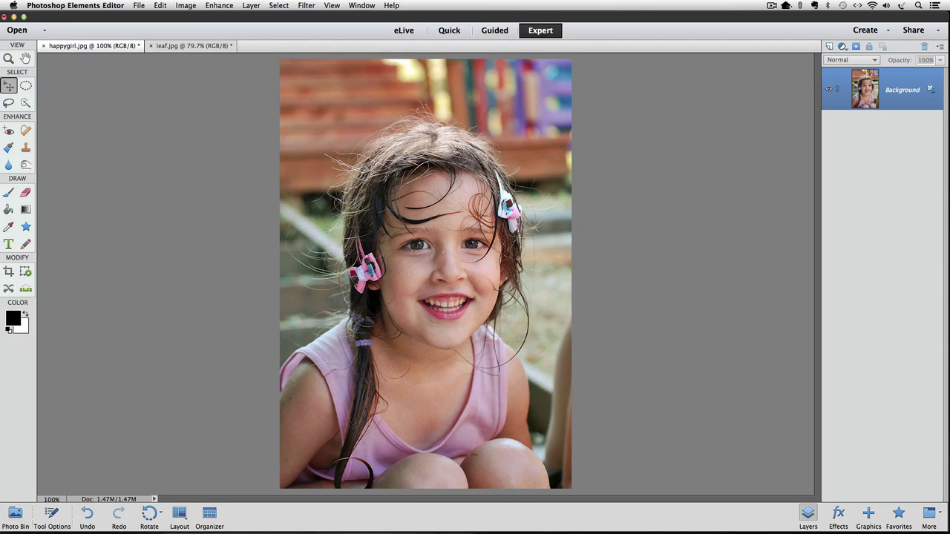
Step: Select the Zoom tool and reopen its Tool Options from the Taskbar, showing Zoom 100%
left_click(8, 59)
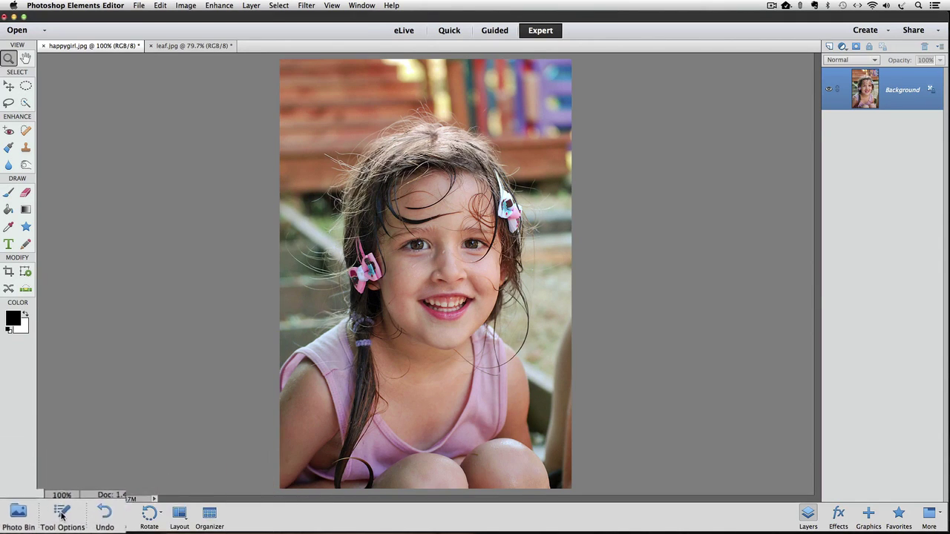
left_click(50, 516)
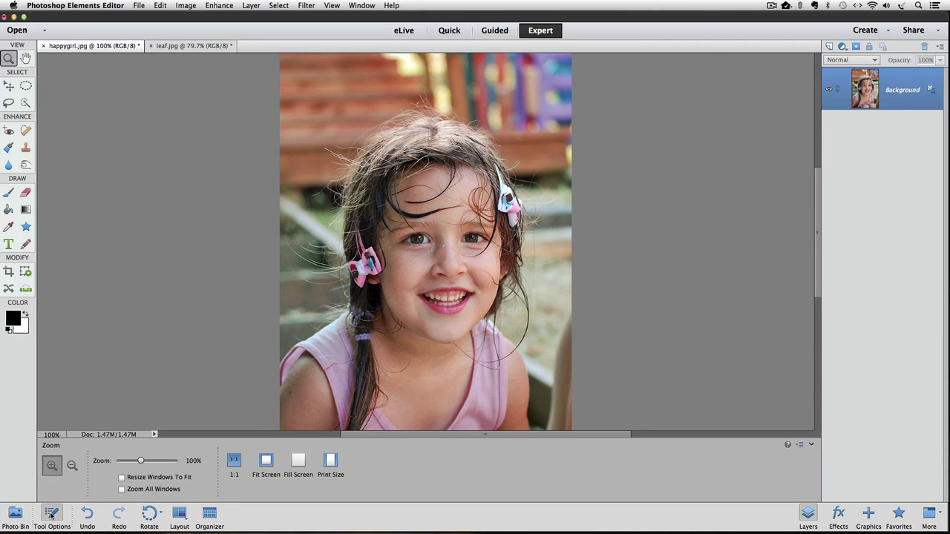
Step: Close the Zoom tool's options panel using the Taskbar's Tool Options button
left_click(51, 515)
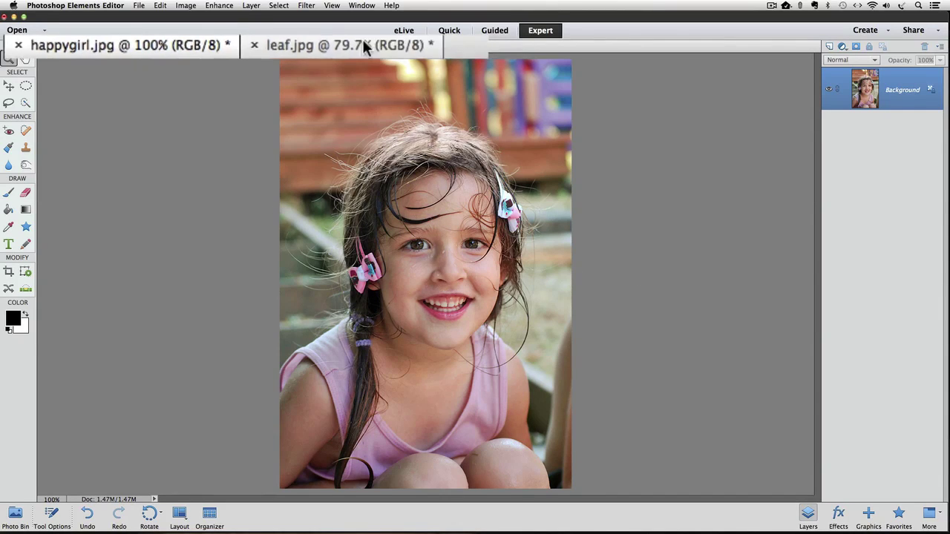
left_click(199, 47)
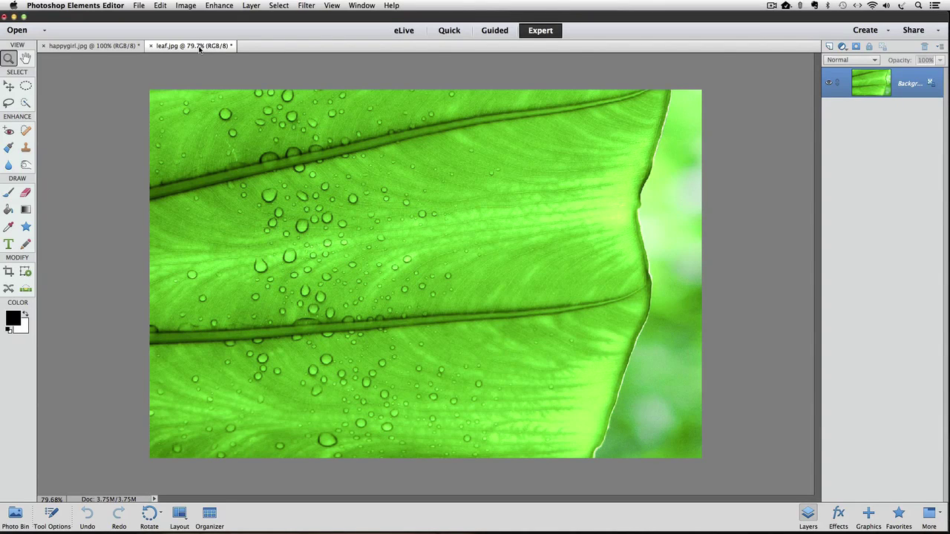
left_click(357, 6)
mouse_move(357, 17)
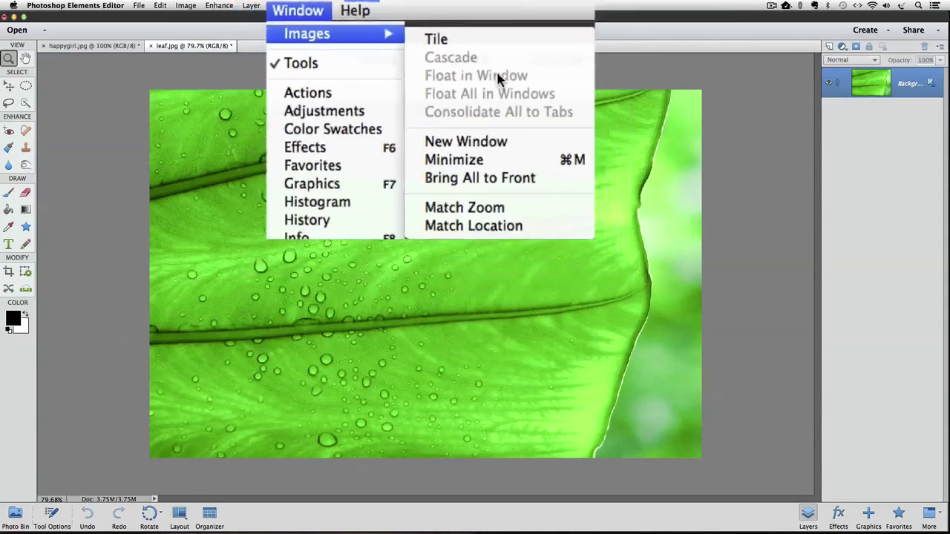
left_click(626, 64)
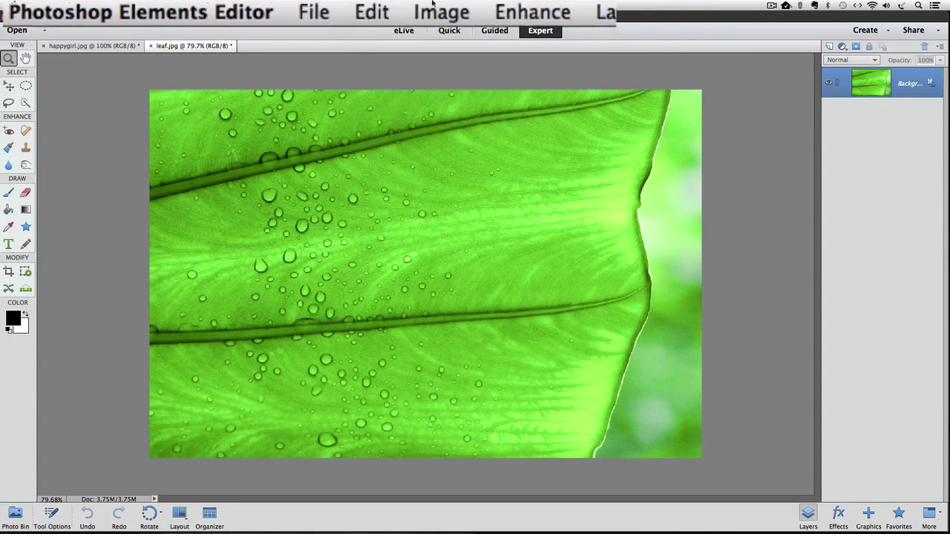
Step: Show the Preferences submenu from the Photoshop Elements Editor menu
left_click(75, 5)
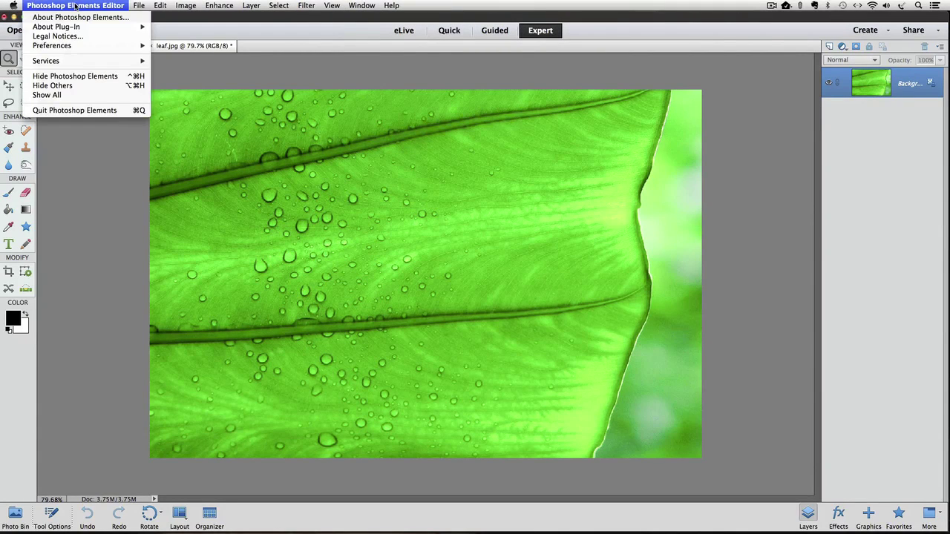
mouse_move(68, 47)
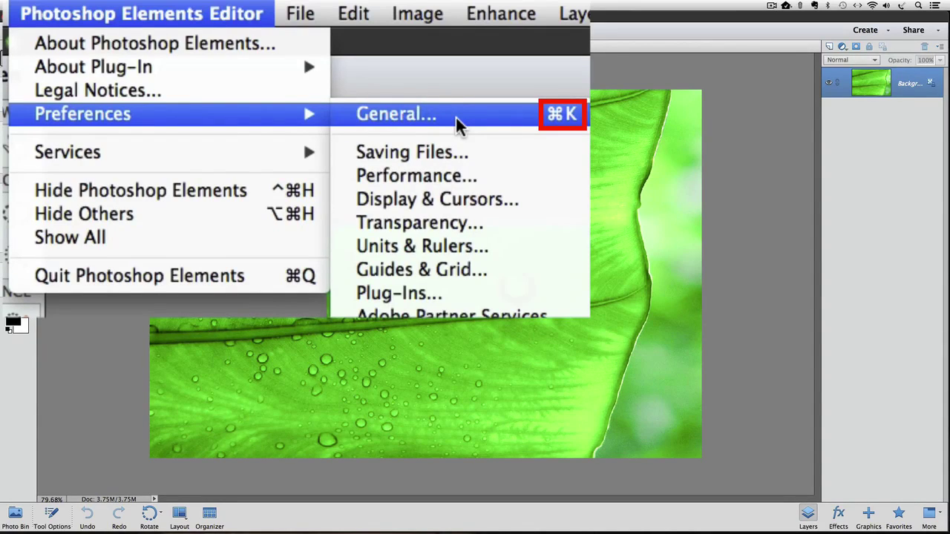
Step: Enable Allow Floating Documents in Expert Mode in General preferences and confirm with OK
left_click(456, 117)
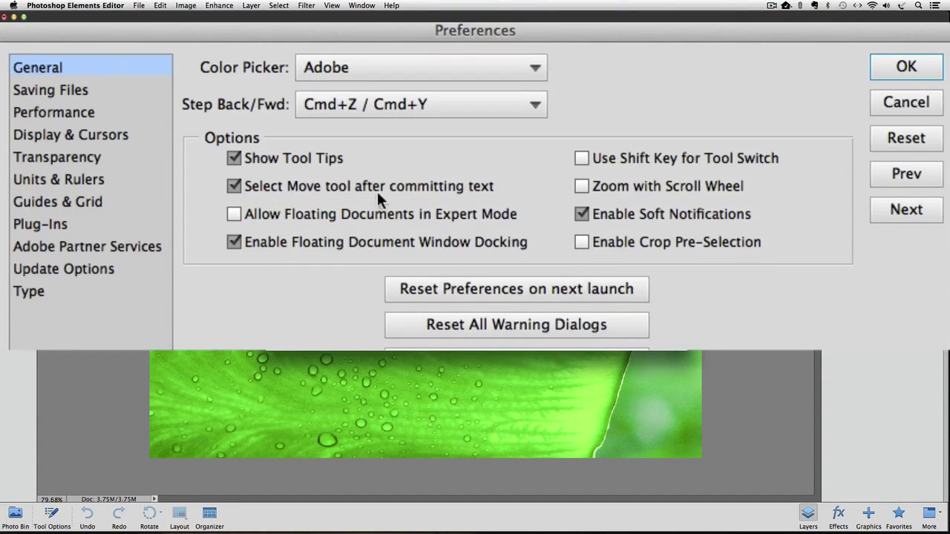
left_click(255, 213)
left_click(917, 71)
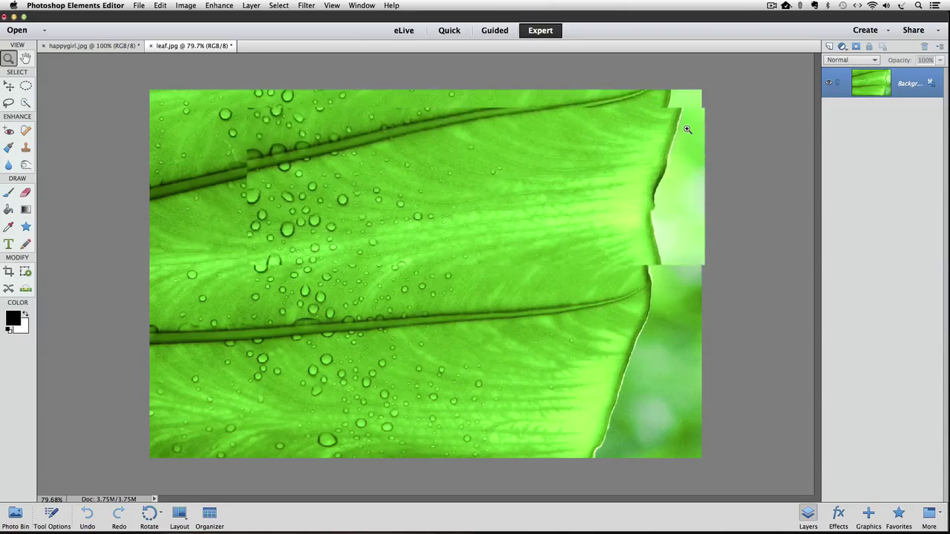
Step: Move the leaf.jpg tab first, then float happygirl.jpg via Window > Images > Float in Window
left_click_drag(190, 45, 92, 45)
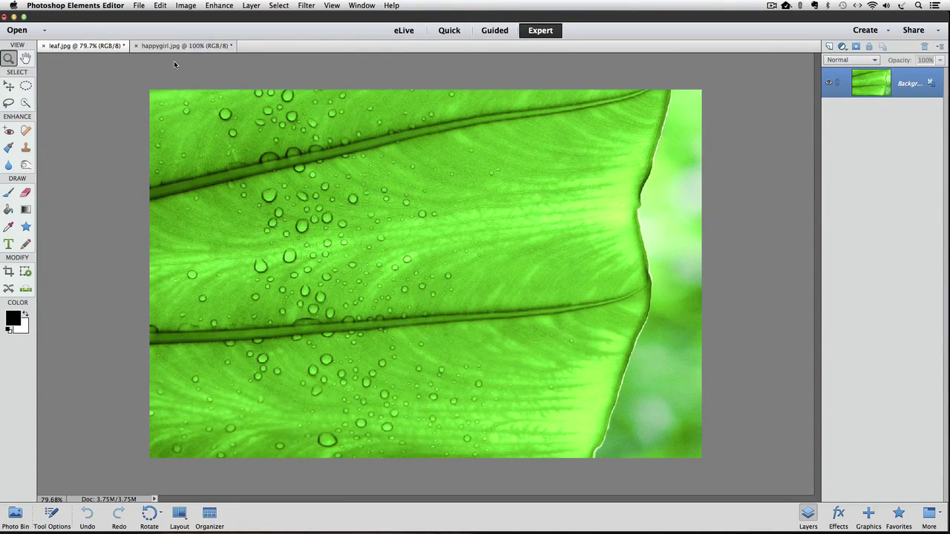
left_click(185, 46)
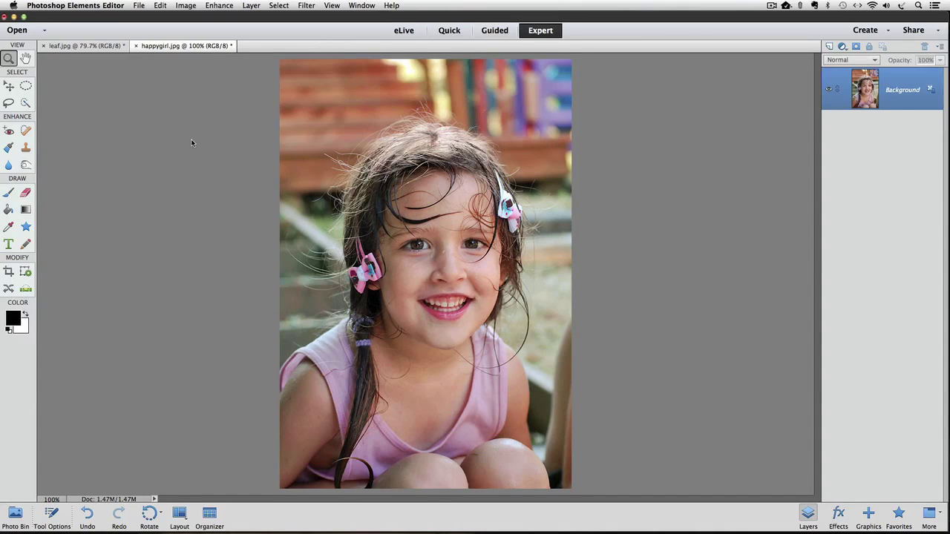
left_click(362, 5)
mouse_move(361, 20)
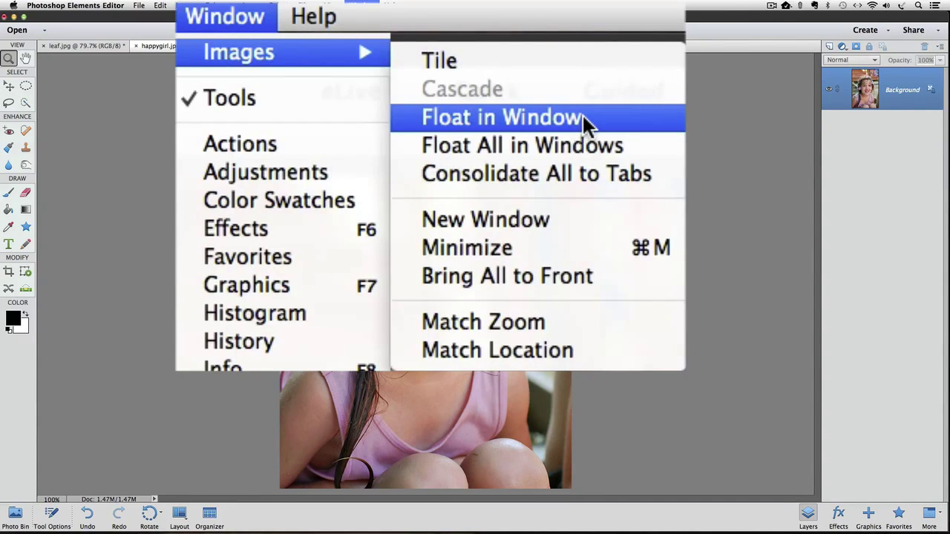
left_click(481, 38)
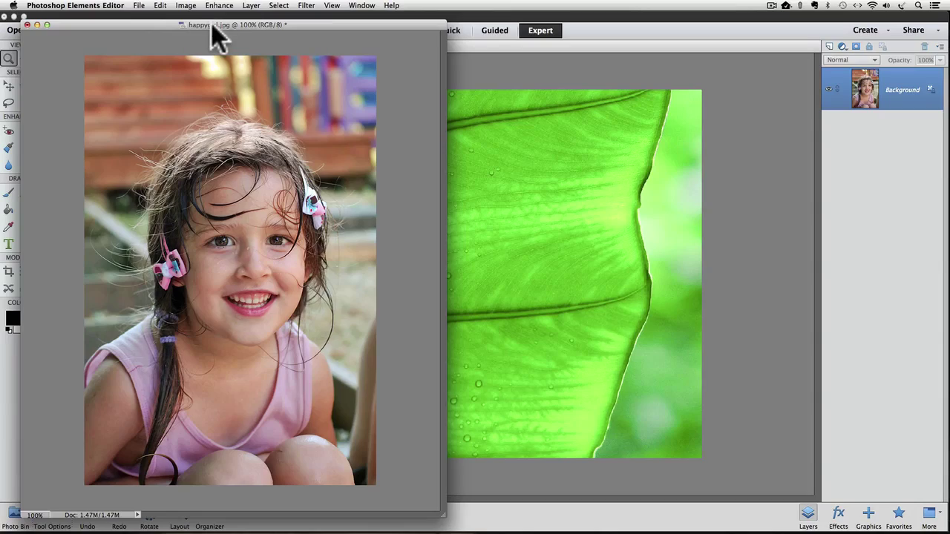
Step: Move the floating happygirl.jpg window up and shrink it so leaf.jpg shows behind it
mouse_move(215, 25)
left_mouse_down()
mouse_move(450, 88)
mouse_move(632, 91)
mouse_move(675, 76)
mouse_move(627, 78)
mouse_move(282, 33)
mouse_move(207, 21)
mouse_move(204, 11)
left_mouse_up()
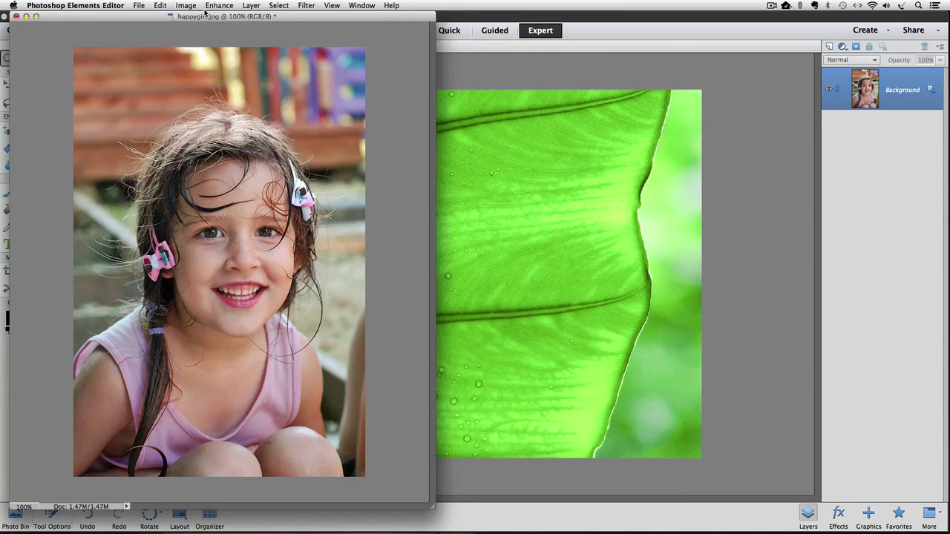
left_click_drag(147, 16, 172, 9)
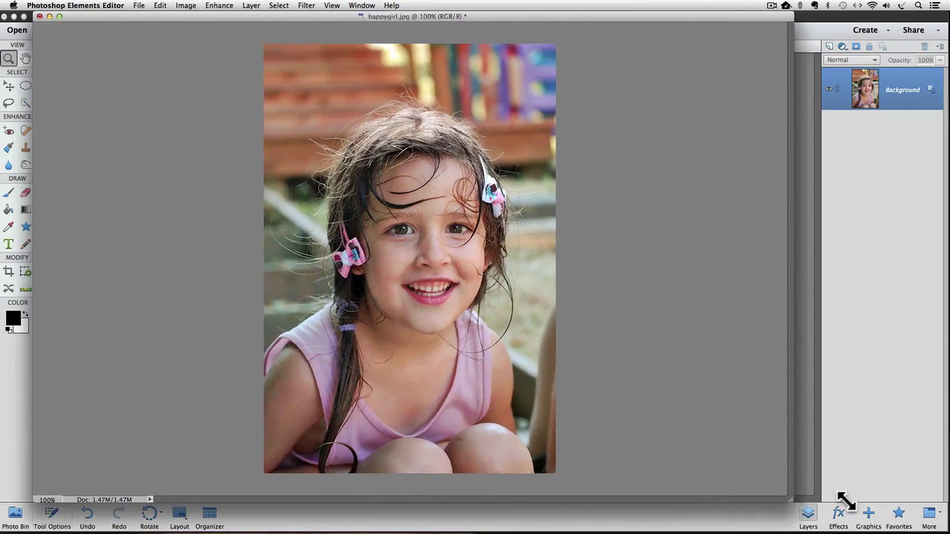
left_click_drag(844, 503, 484, 529)
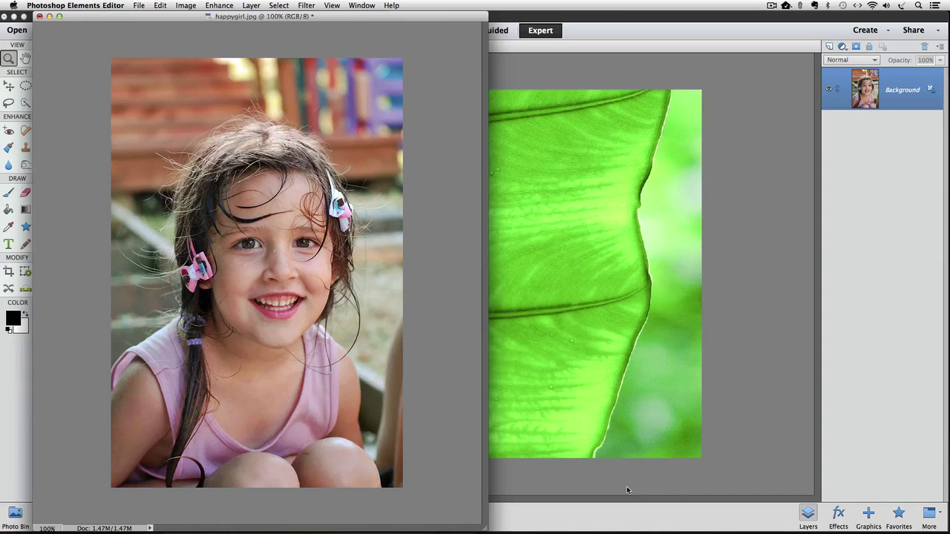
Step: Float all images in separate windows and move the resized leaf.jpg window to the right
left_click(362, 6)
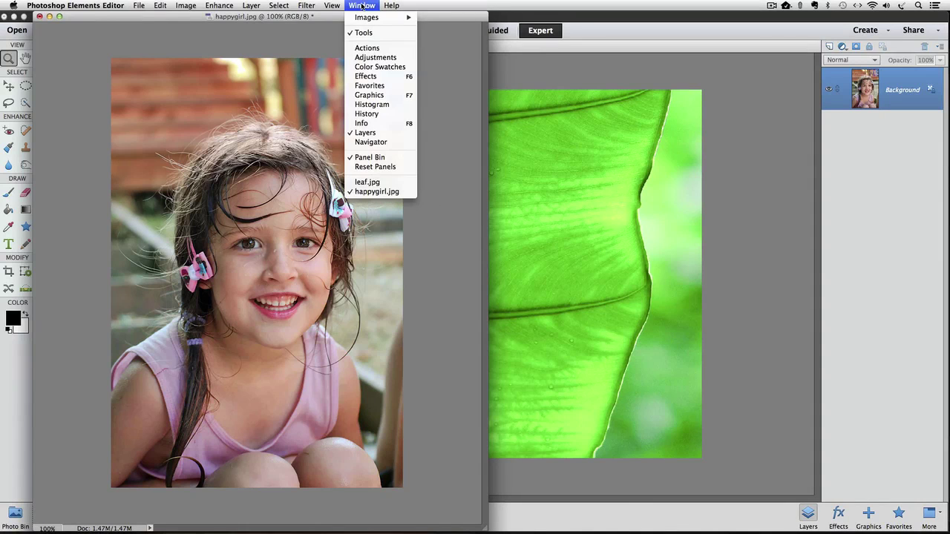
mouse_move(371, 17)
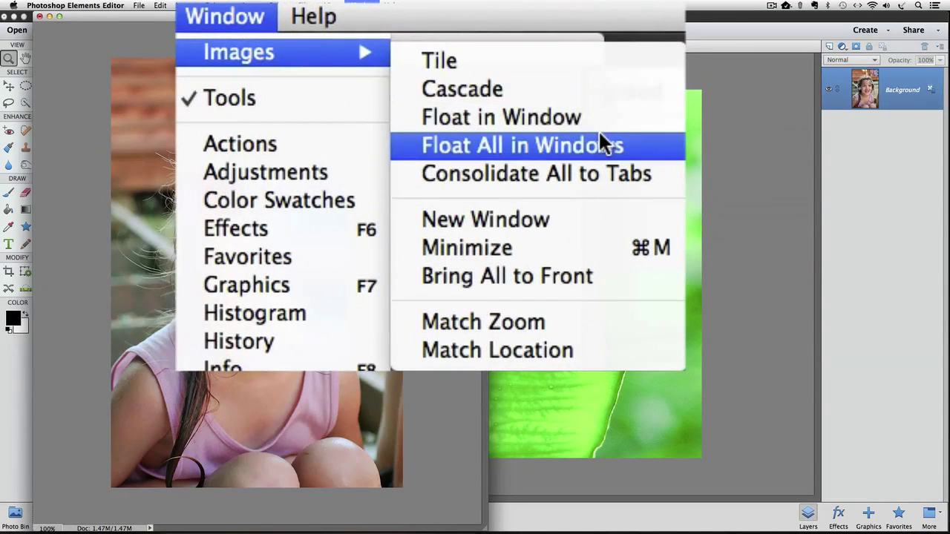
left_click(629, 145)
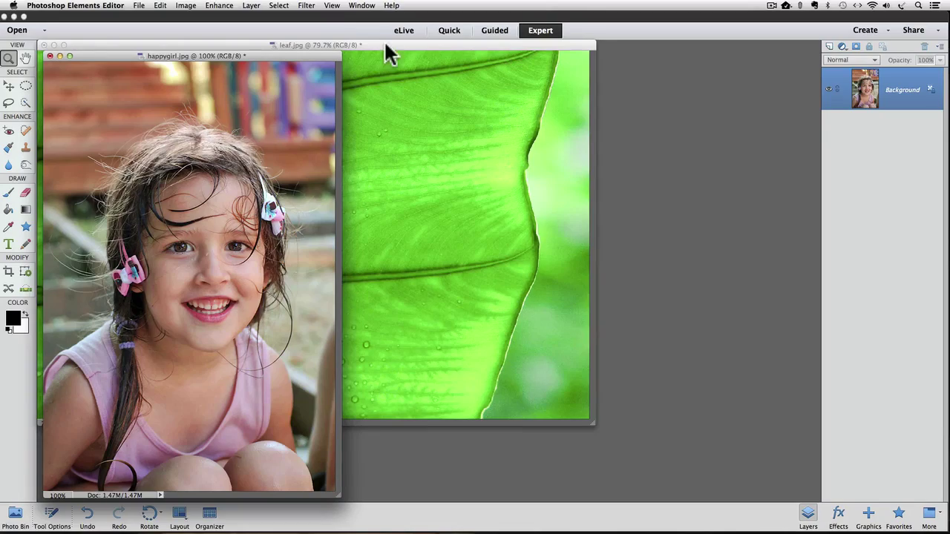
left_click_drag(384, 43, 666, 79)
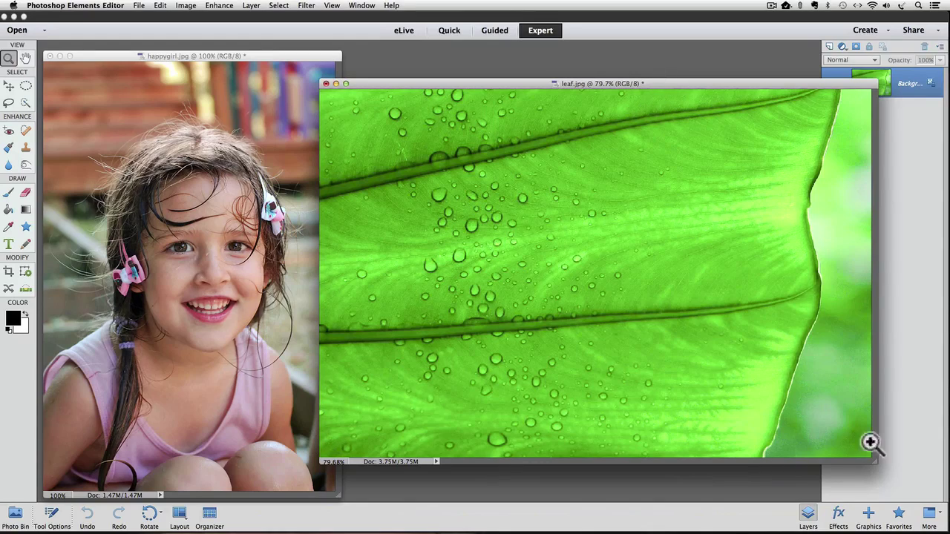
left_click_drag(872, 465, 656, 312)
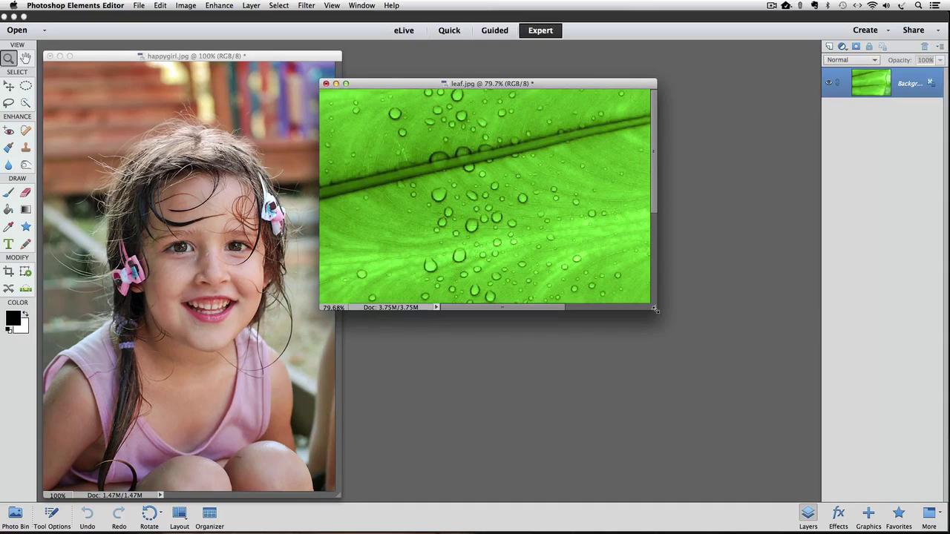
Step: Consolidate both images into tabs and bring the happygirl.jpg tab to the front
left_click(361, 6)
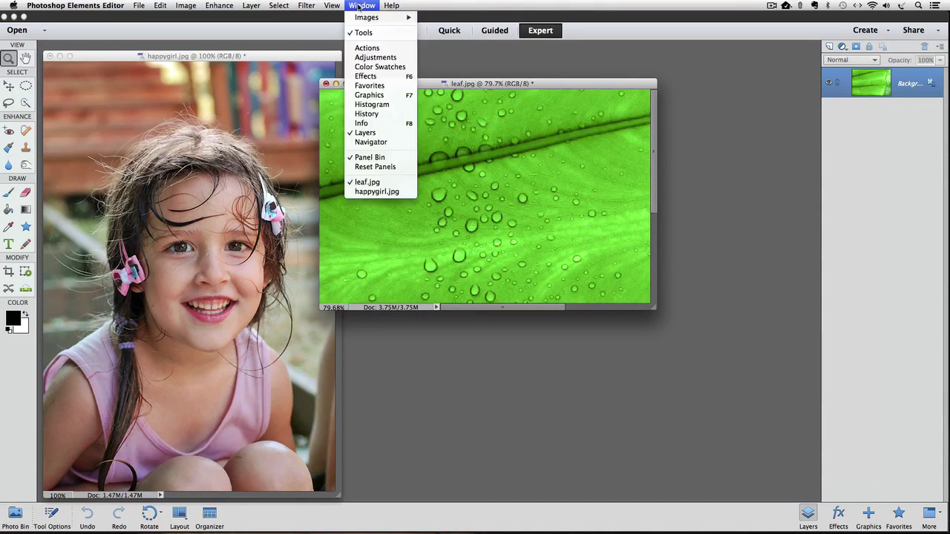
mouse_move(367, 17)
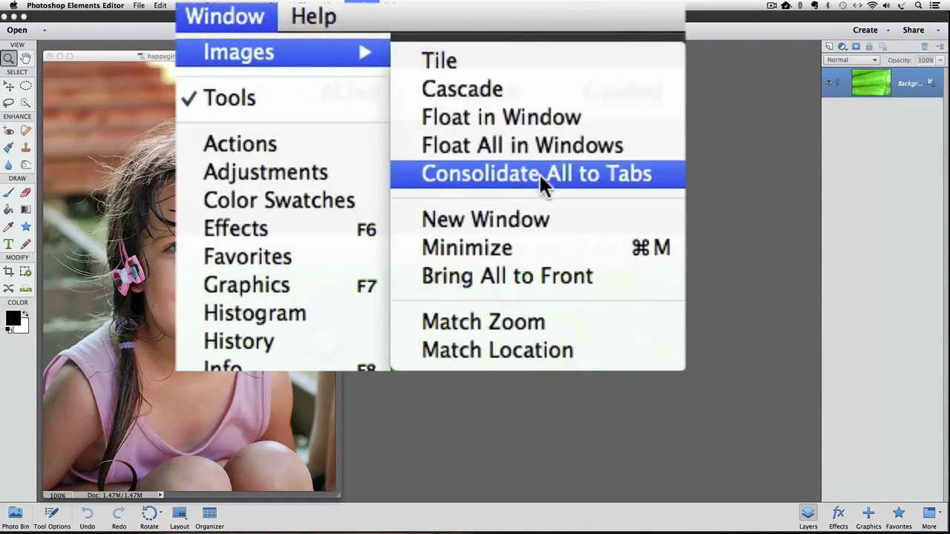
left_click(653, 182)
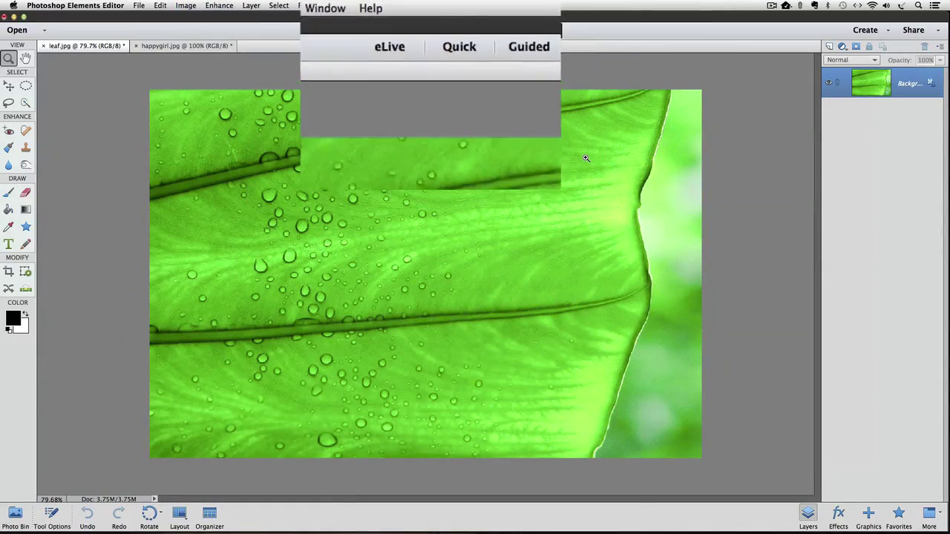
left_click(167, 46)
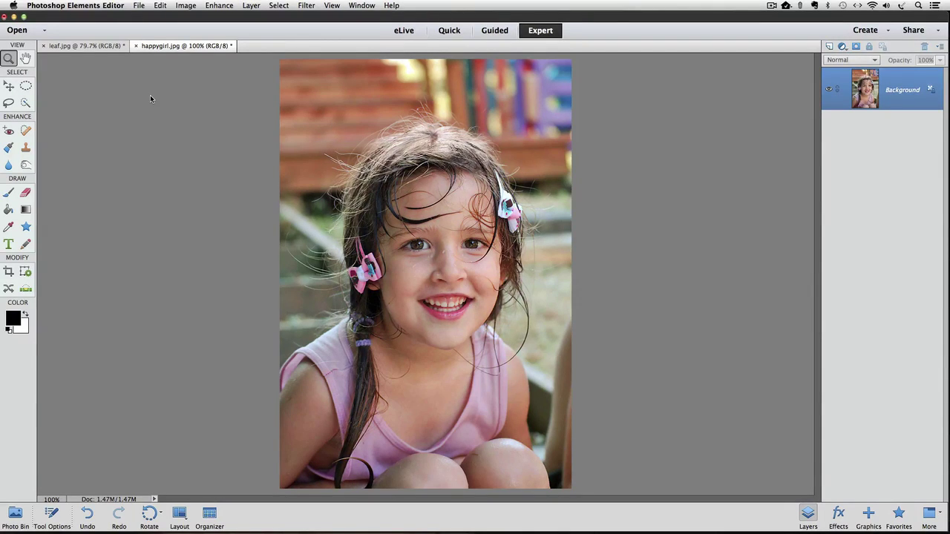
key("super+l")
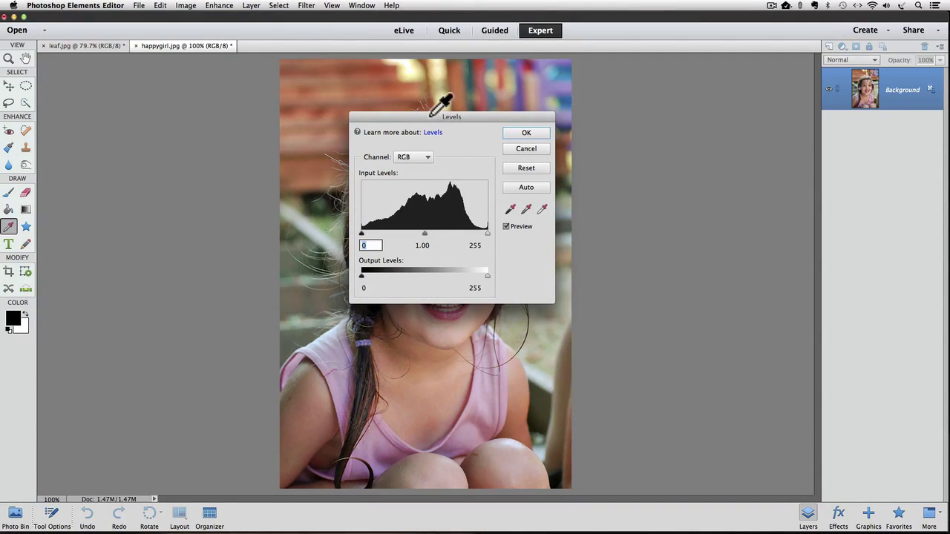
left_click_drag(431, 115, 793, 169)
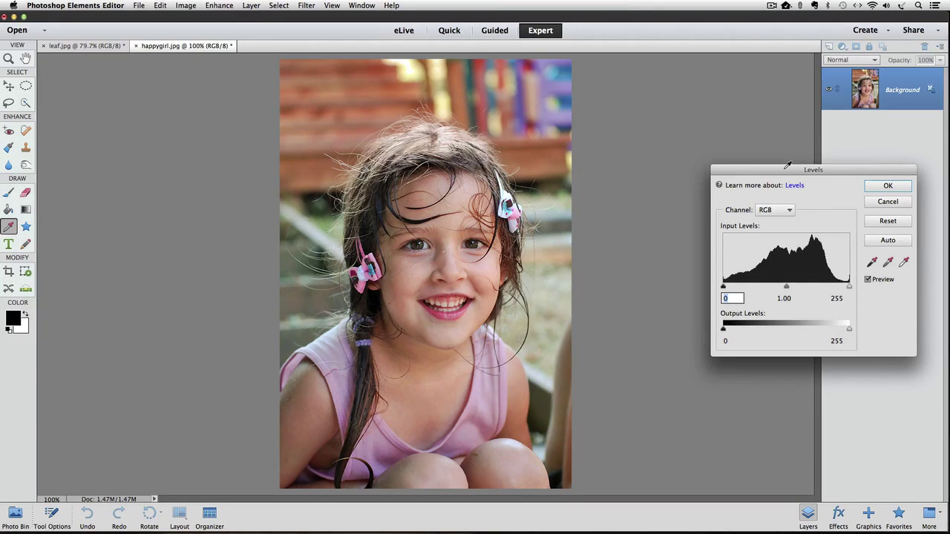
left_click(888, 201)
Step: Select the Zoom tool and float happygirl.jpg in its own window
key("z")
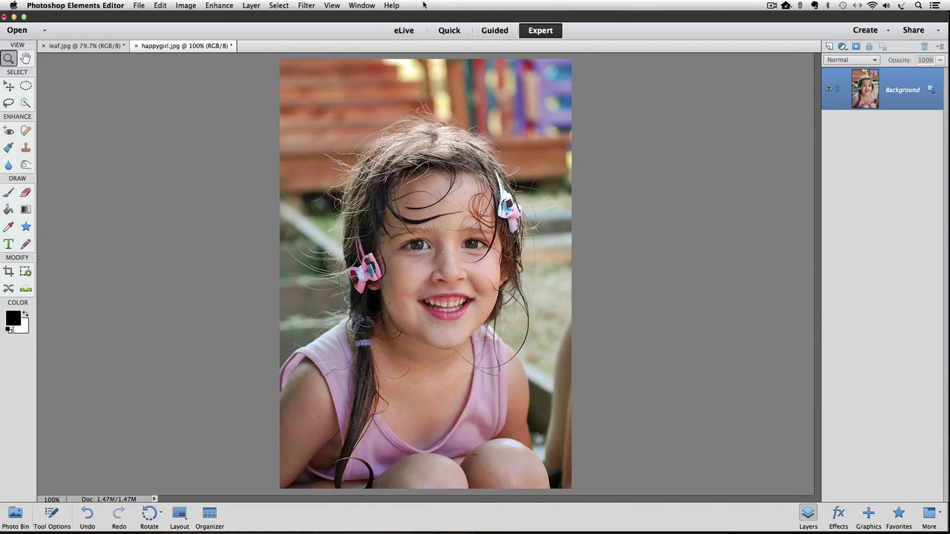
left_click(361, 5)
mouse_move(374, 21)
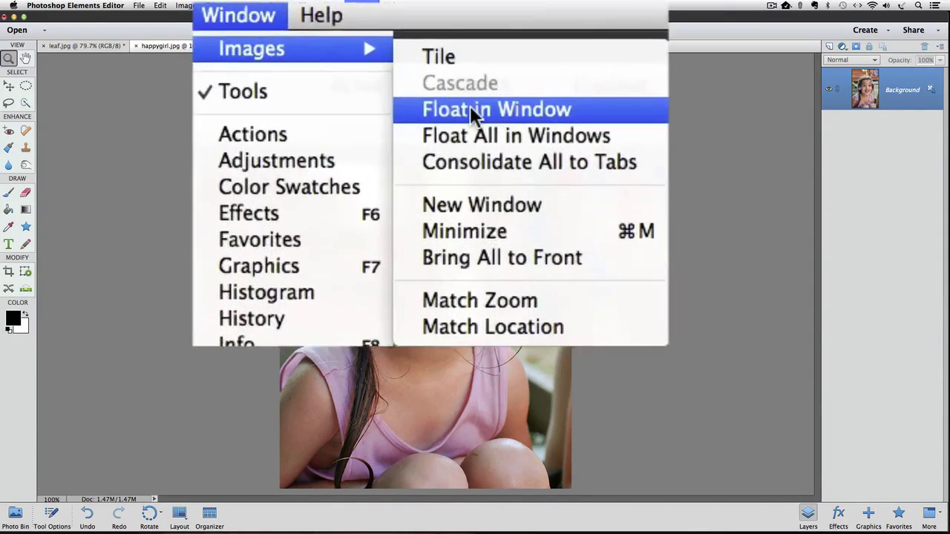
left_click(473, 70)
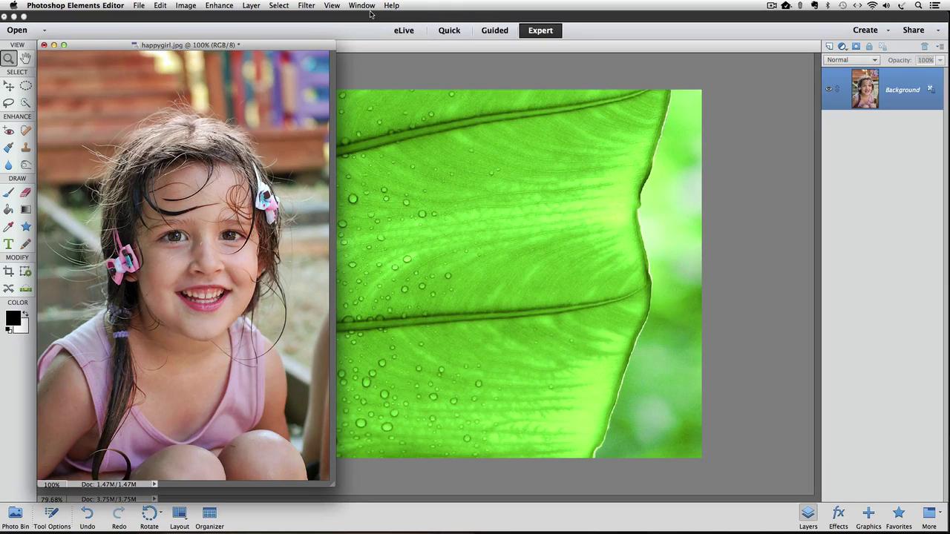
Step: Open Levels with Cmd+L, shift it right, then reposition and widen the photo window
key("super+l")
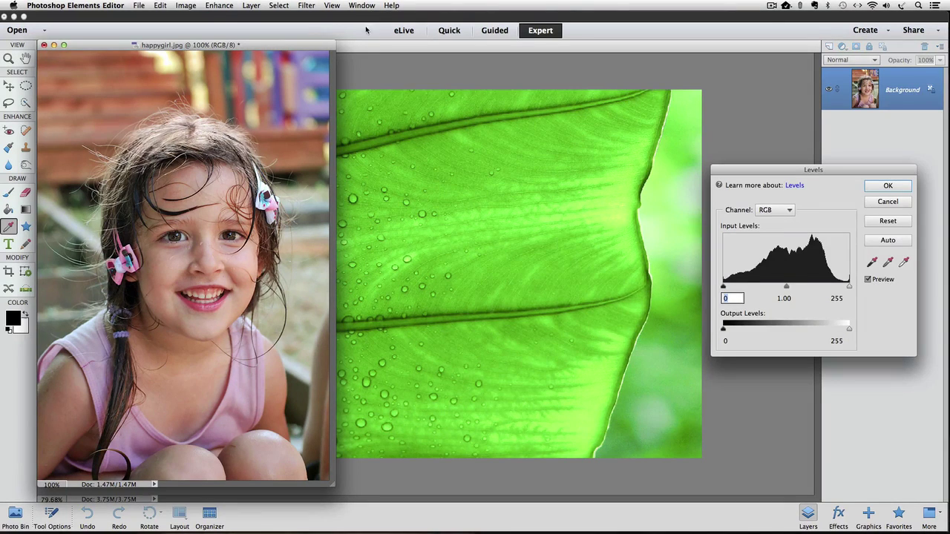
left_click_drag(782, 170, 803, 170)
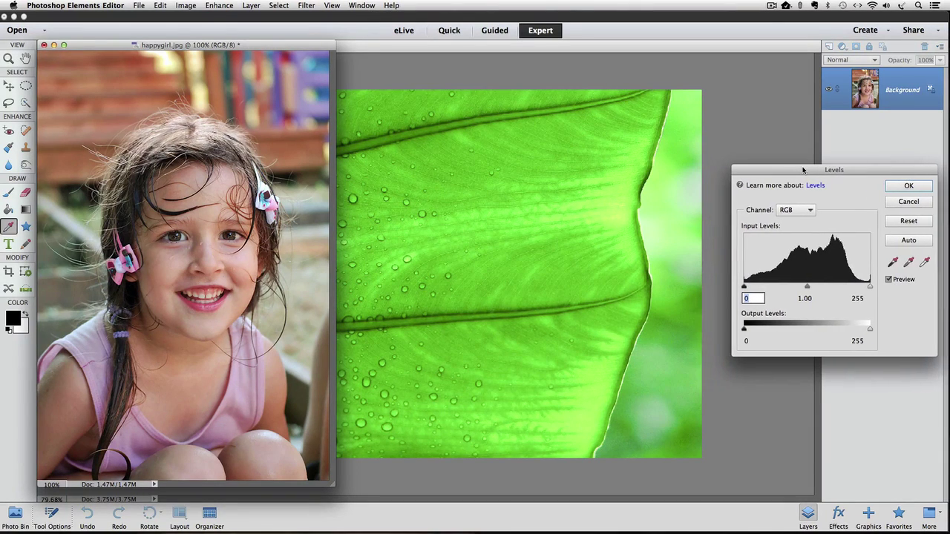
left_click_drag(244, 45, 213, 49)
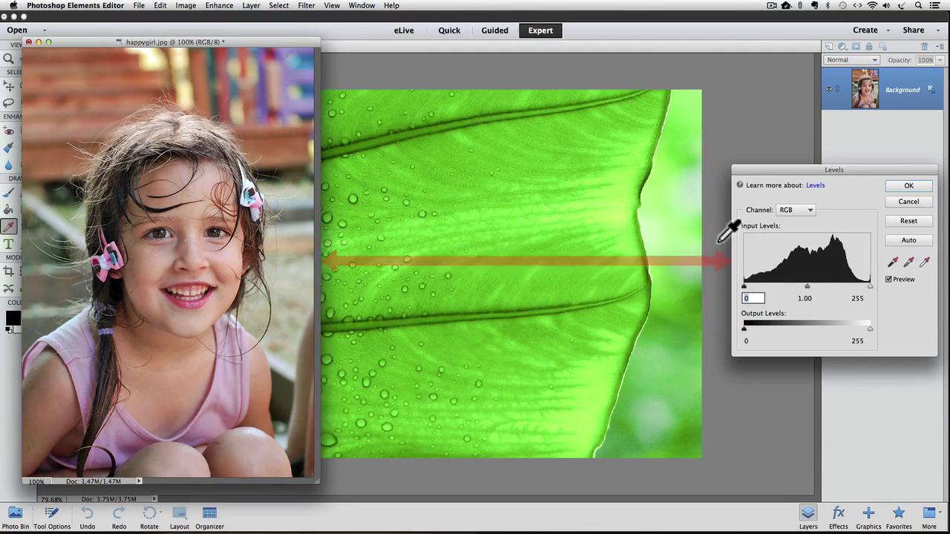
left_click_drag(318, 483, 358, 486)
Step: Dismiss Levels and consolidate the floating girl and leaf windows back into tabs
key("Escape")
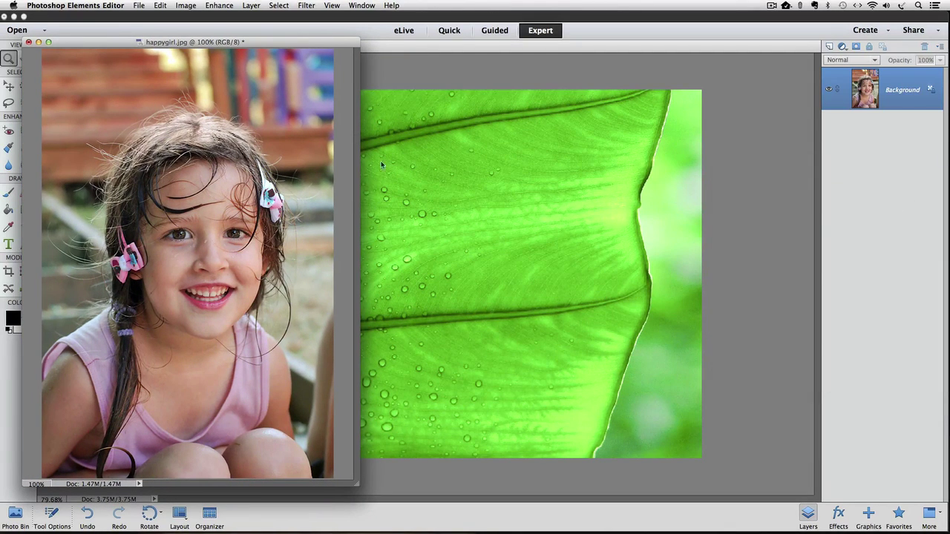
left_click(361, 6)
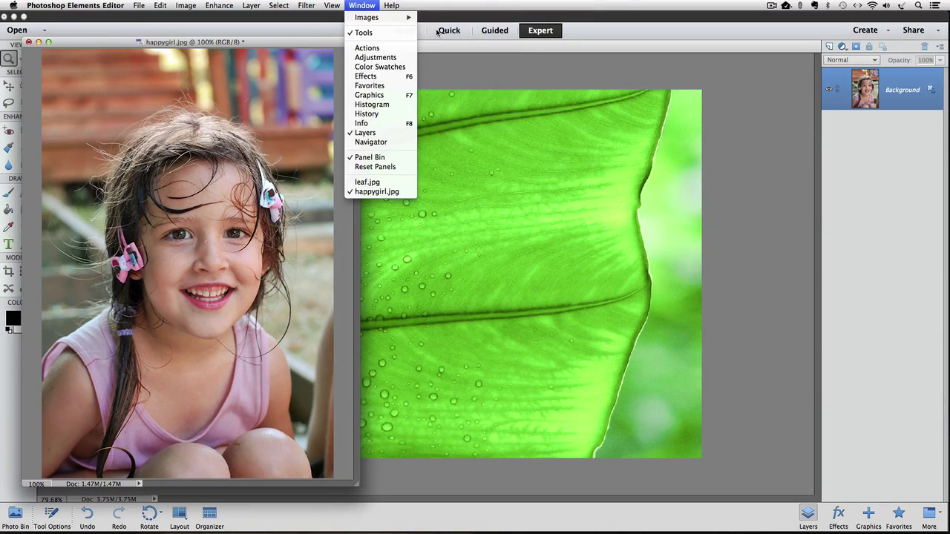
mouse_move(364, 18)
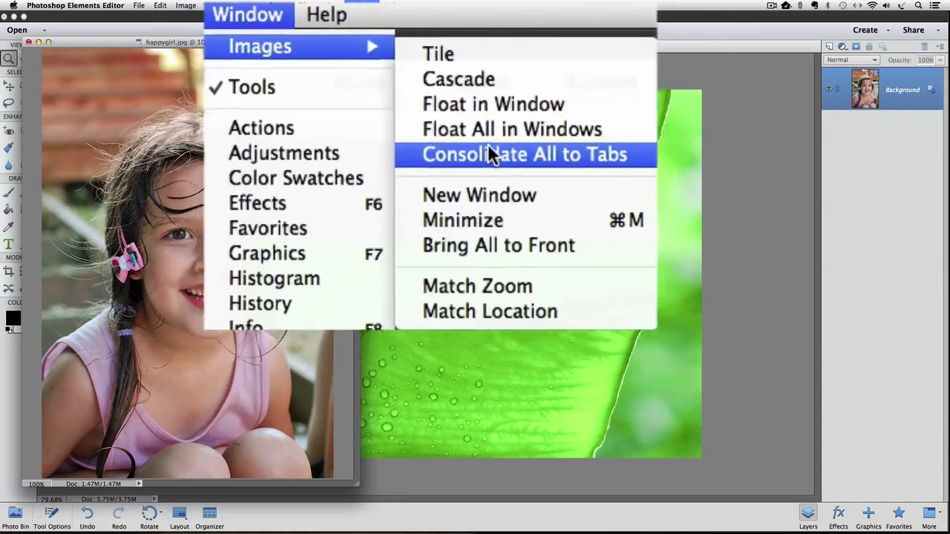
left_click(481, 167)
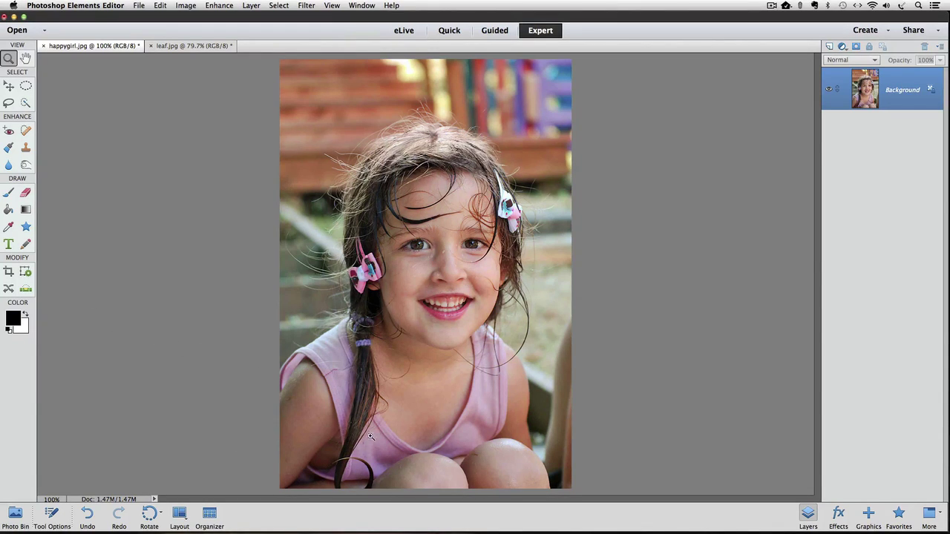
Step: Uncheck Auto Show Tool Options in the Tool Options panel menu and collapse the panel
left_click(50, 518)
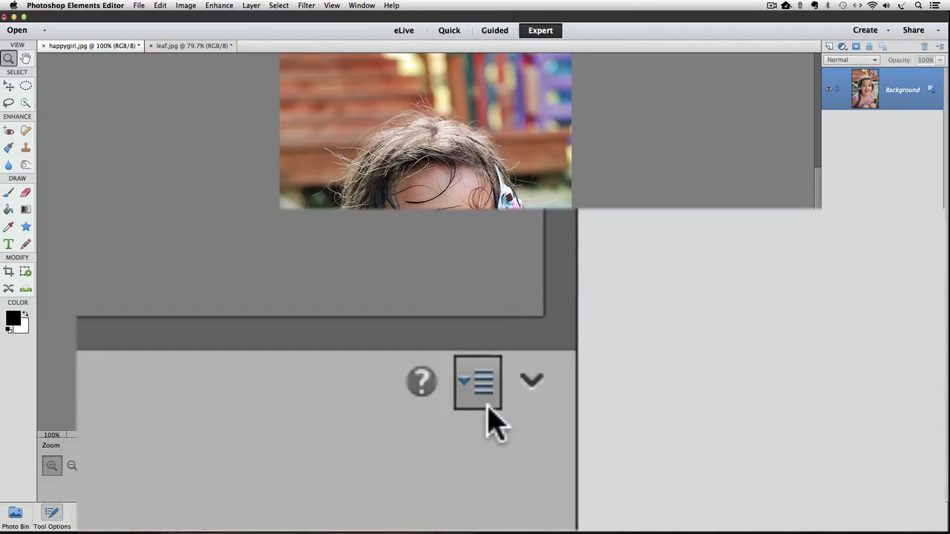
left_click(486, 384)
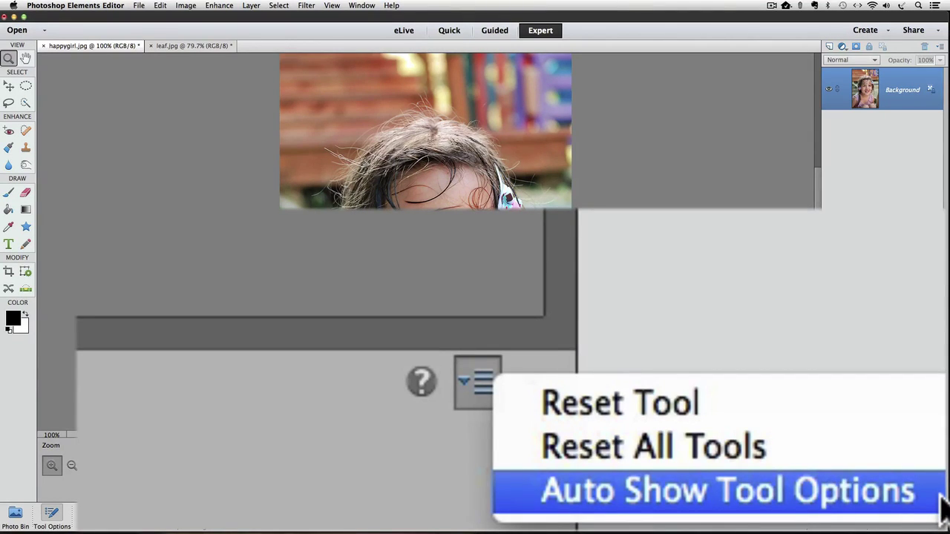
left_click(941, 498)
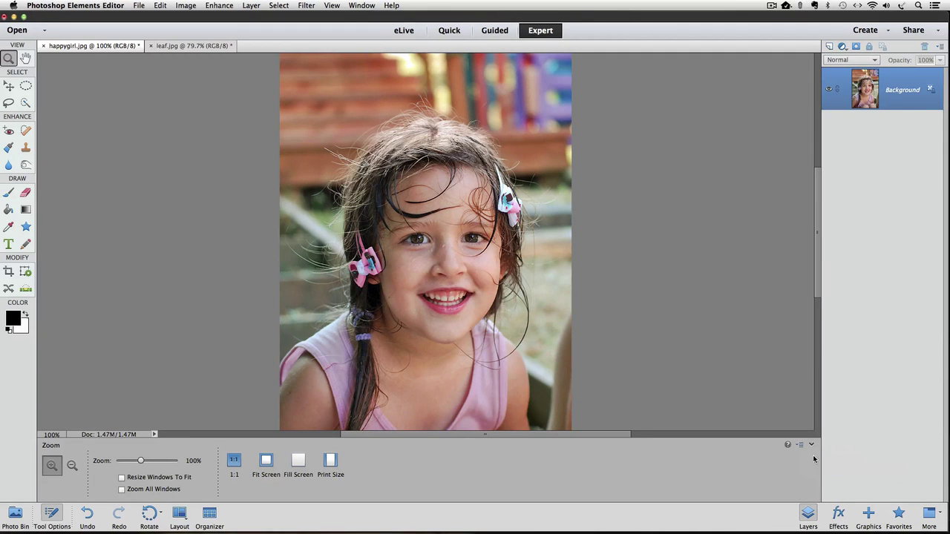
left_click(799, 444)
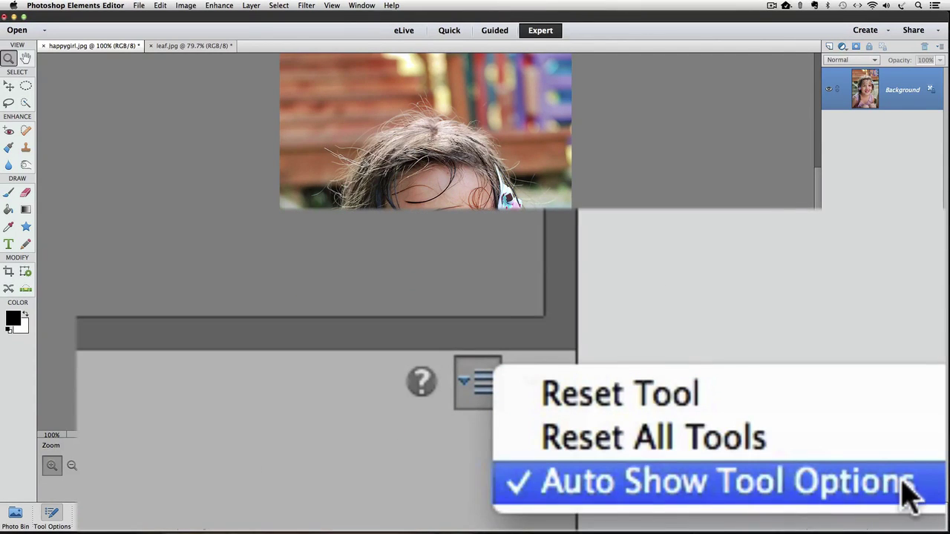
left_click(916, 490)
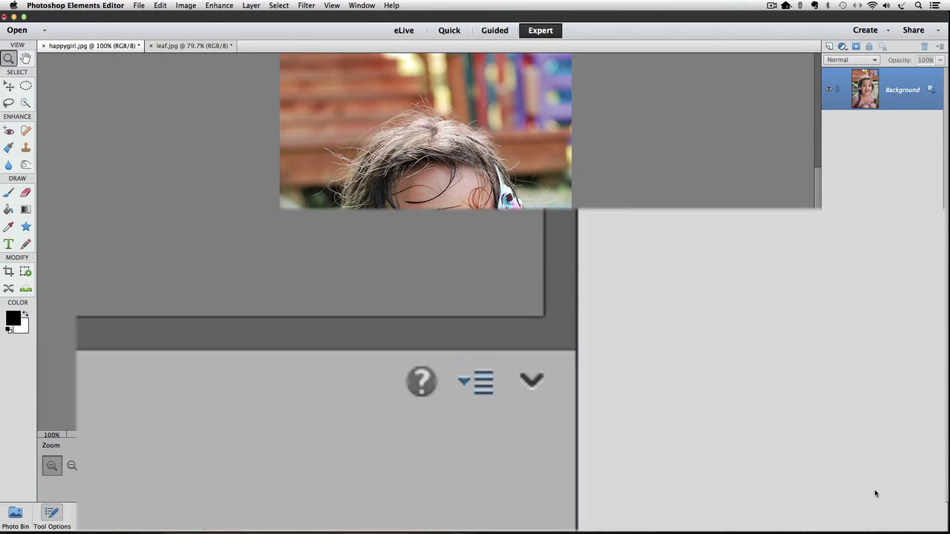
left_click(532, 377)
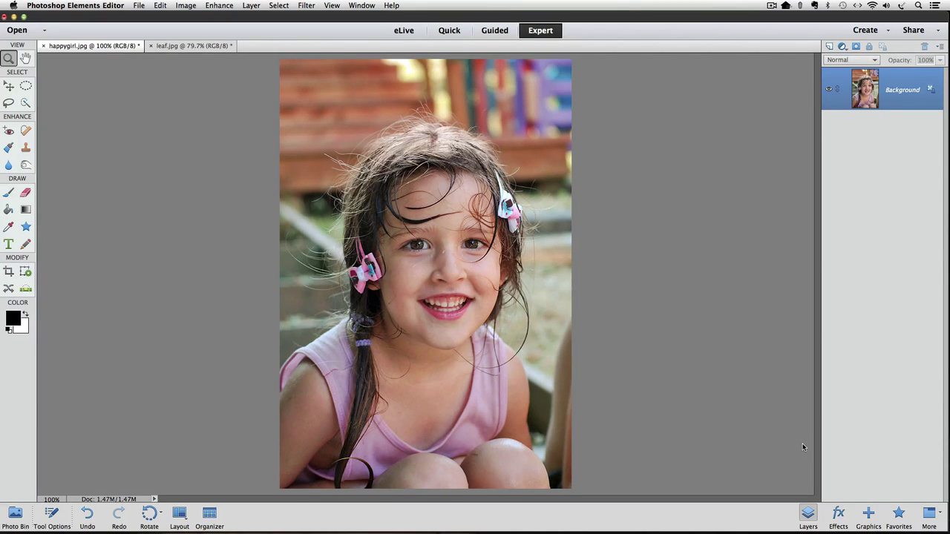
key("super+k")
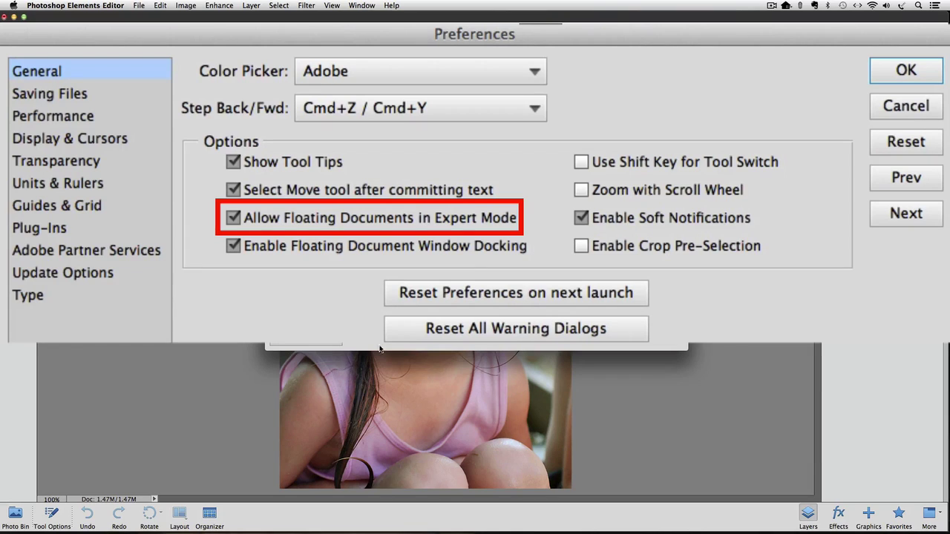
left_click(905, 70)
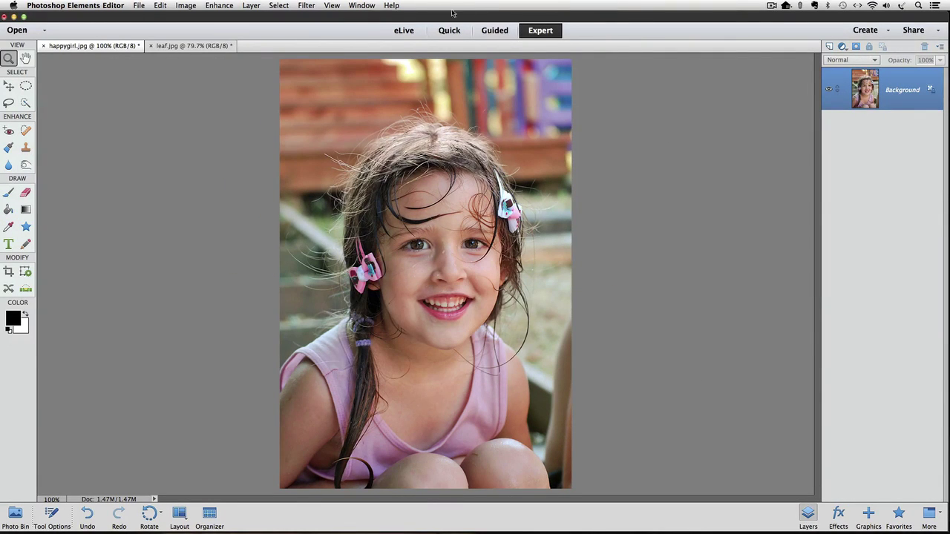
Step: Float happygirl.jpg at the top left and enlarge its window to show the whole picture
left_click(369, 5)
mouse_move(369, 17)
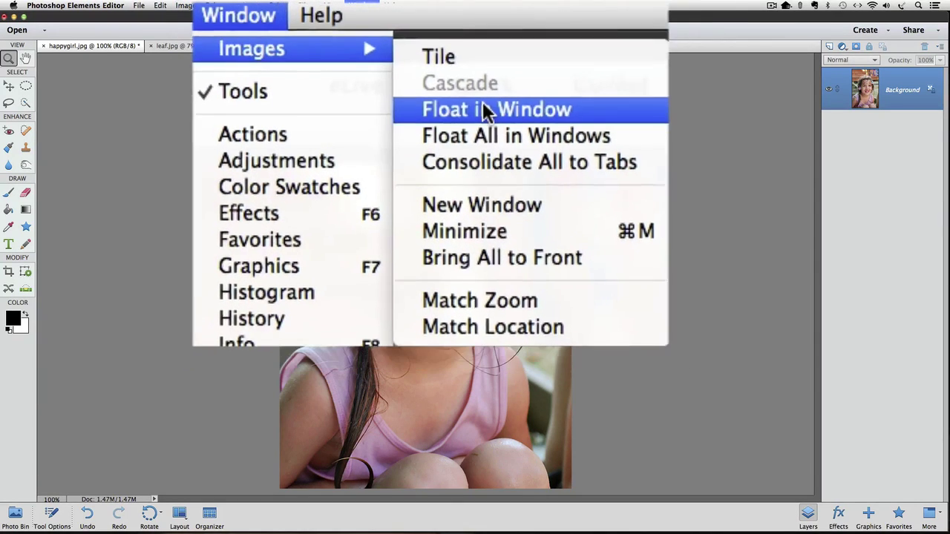
left_click(486, 117)
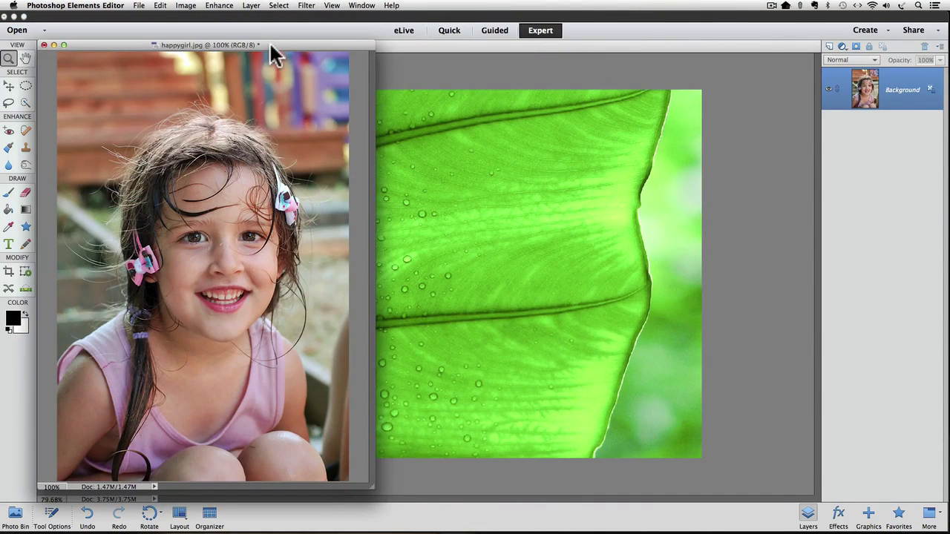
left_click_drag(271, 43, 258, 16)
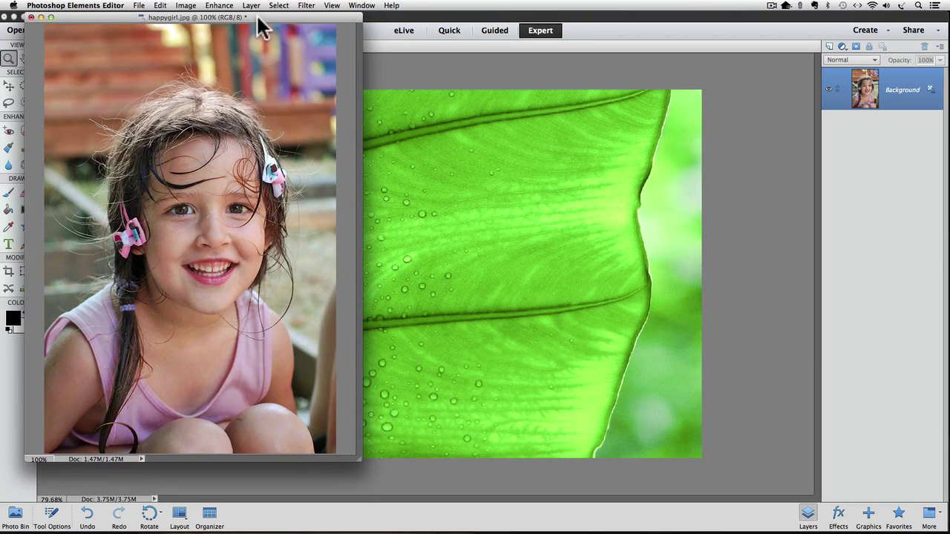
left_click_drag(360, 462, 361, 517)
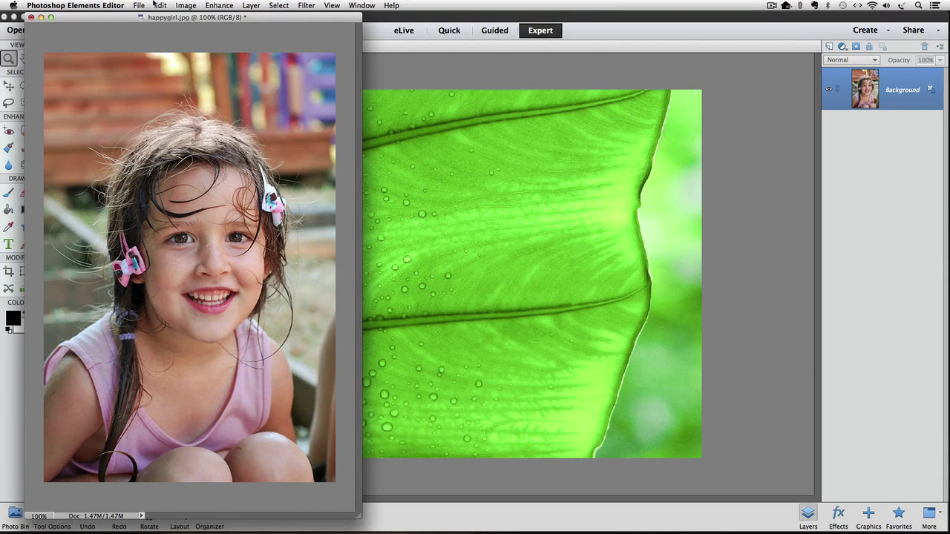
left_click(228, 9)
mouse_move(229, 107)
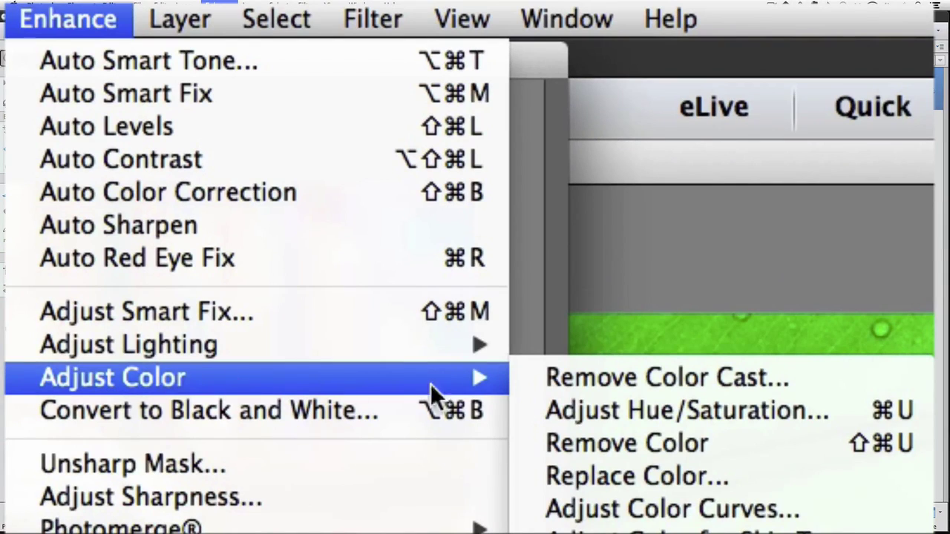
left_click(754, 414)
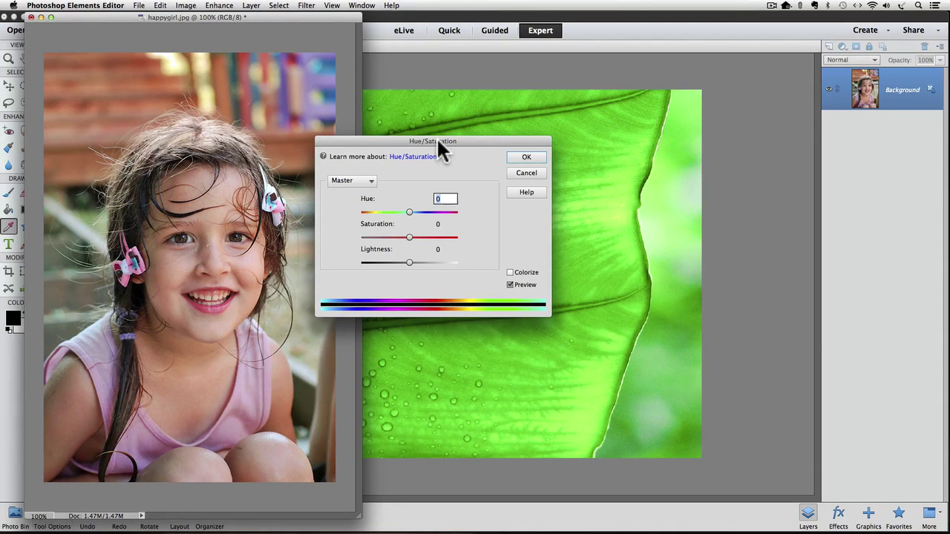
left_click_drag(439, 142, 829, 161)
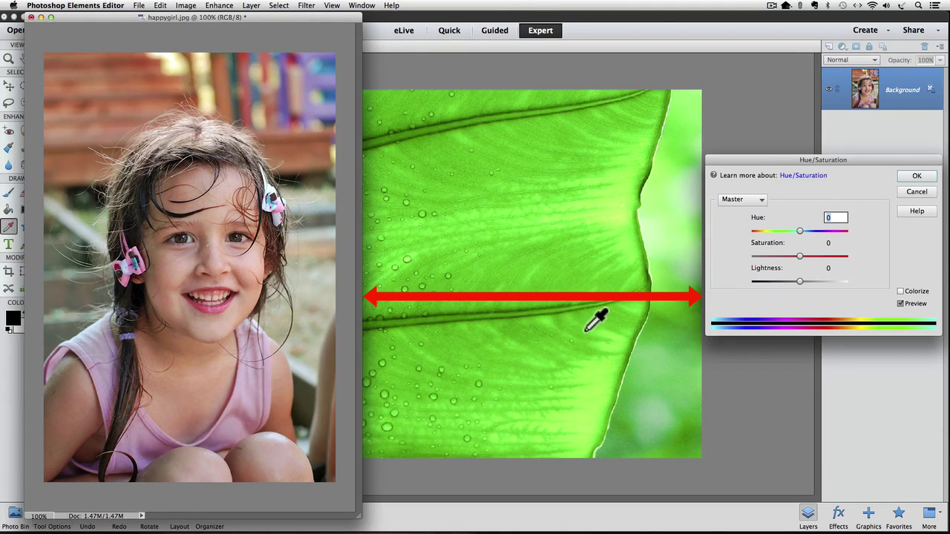
left_click(917, 176)
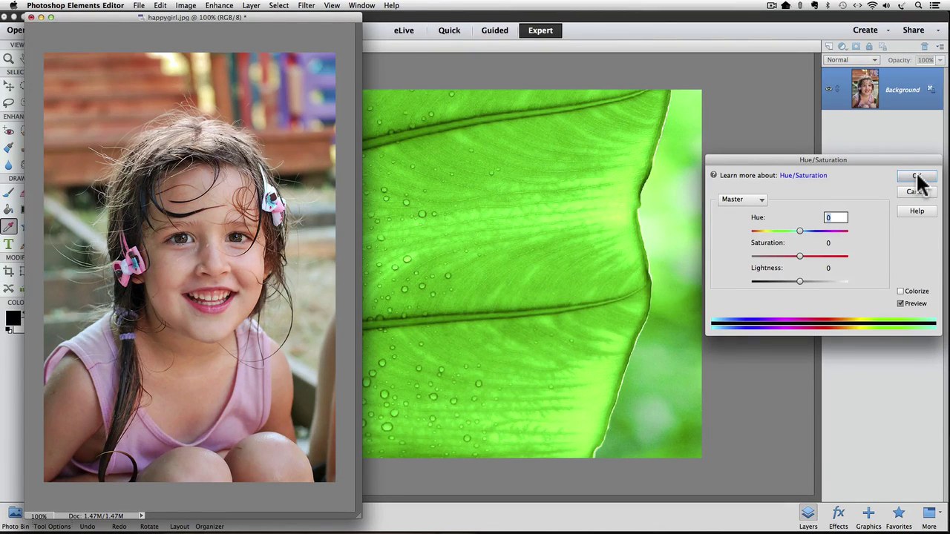
left_click(917, 178)
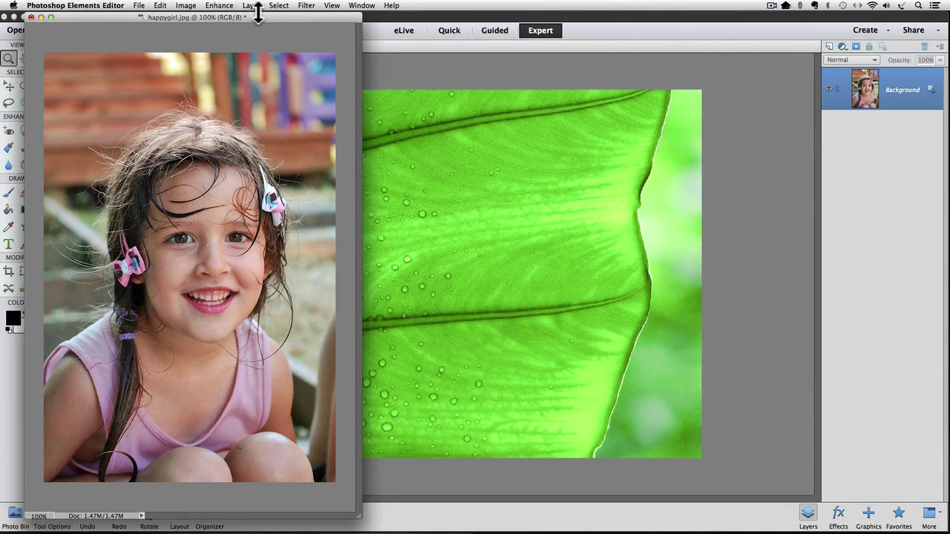
Step: Open the Adjust Hue/Saturation dialog from Enhance > Adjust Color for the girl photo
left_click(219, 5)
mouse_move(234, 100)
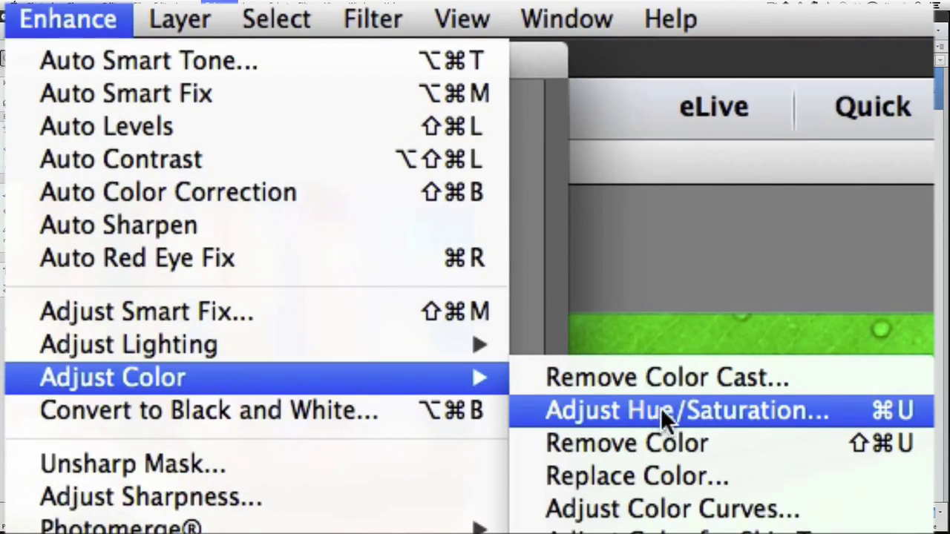
left_click(794, 413)
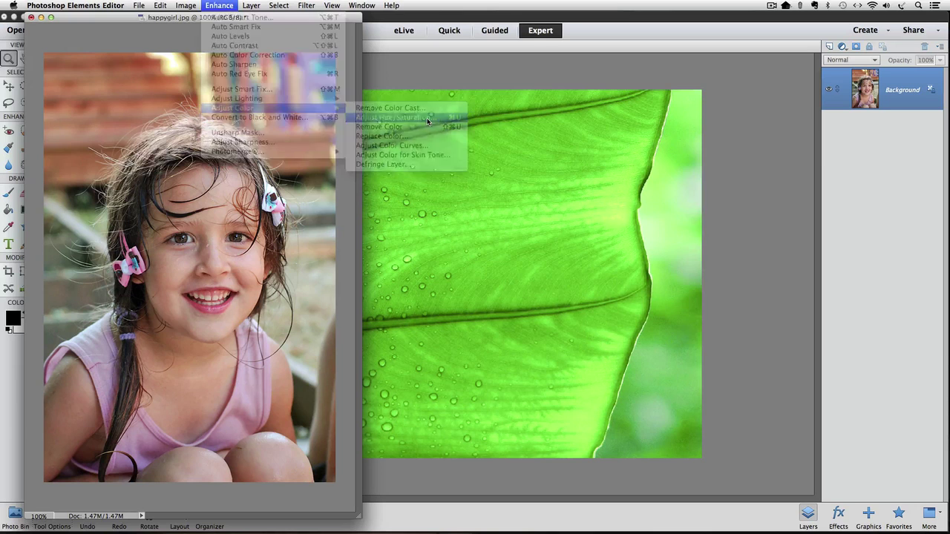